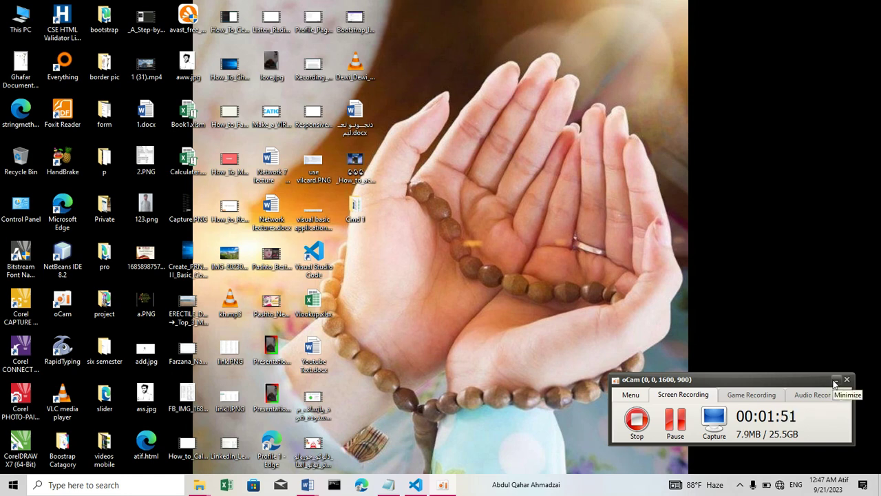
Review the lecture notes in Notepad, highlighting the directory command groups and the cd and chdir entries
click(835, 381)
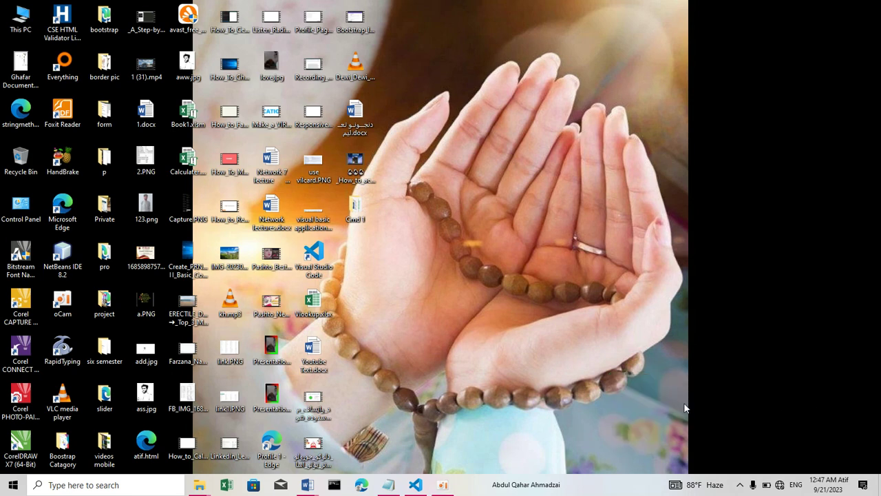
mouse_move(390, 487)
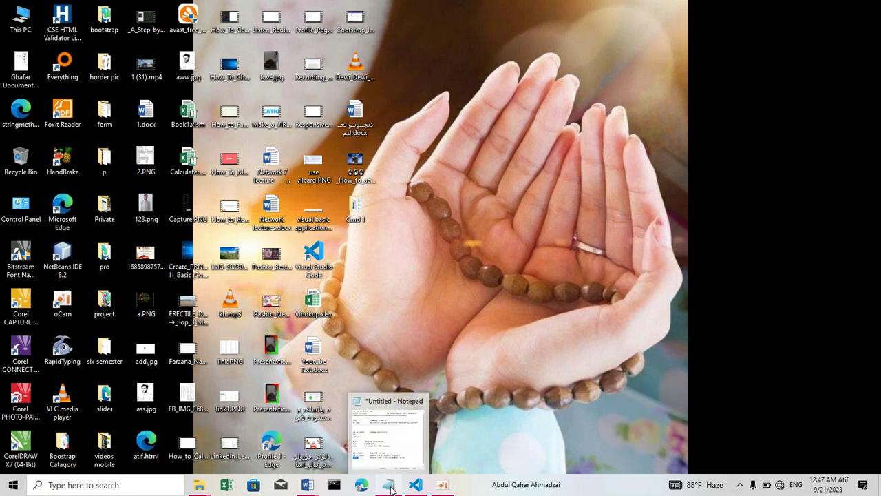
click(391, 486)
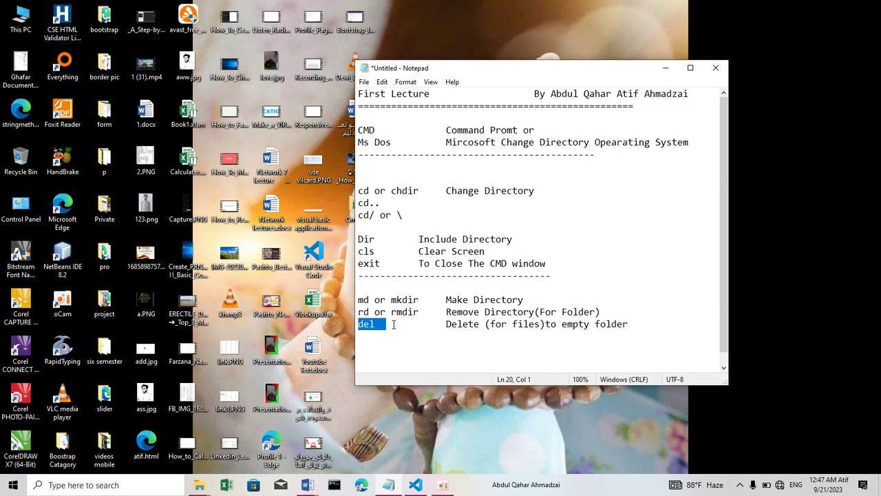
drag(391, 325, 359, 300)
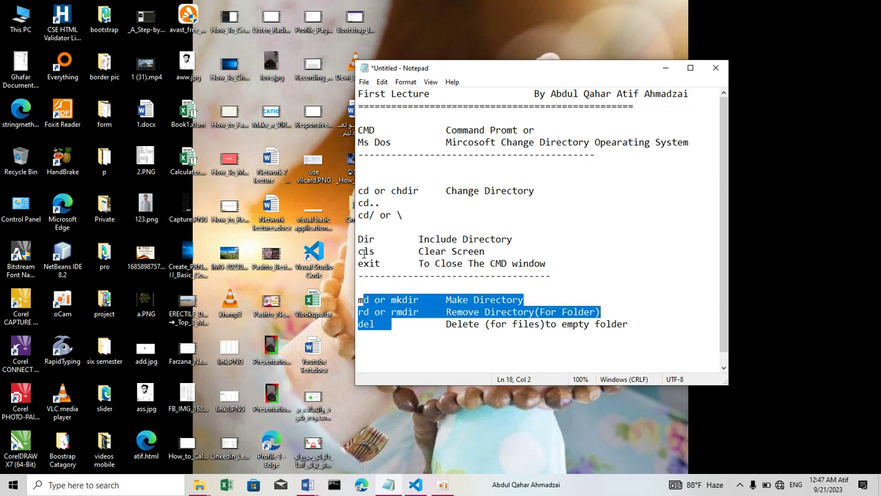
drag(380, 263, 355, 193)
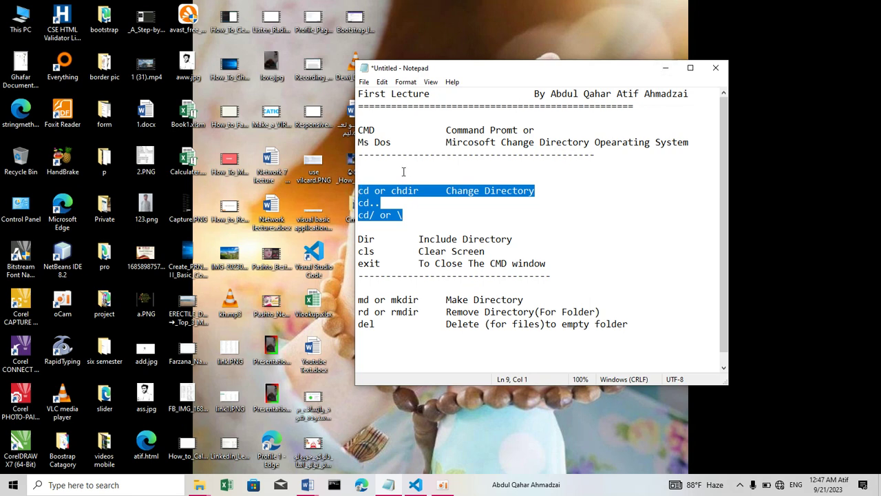
click(369, 190)
drag(368, 191, 358, 191)
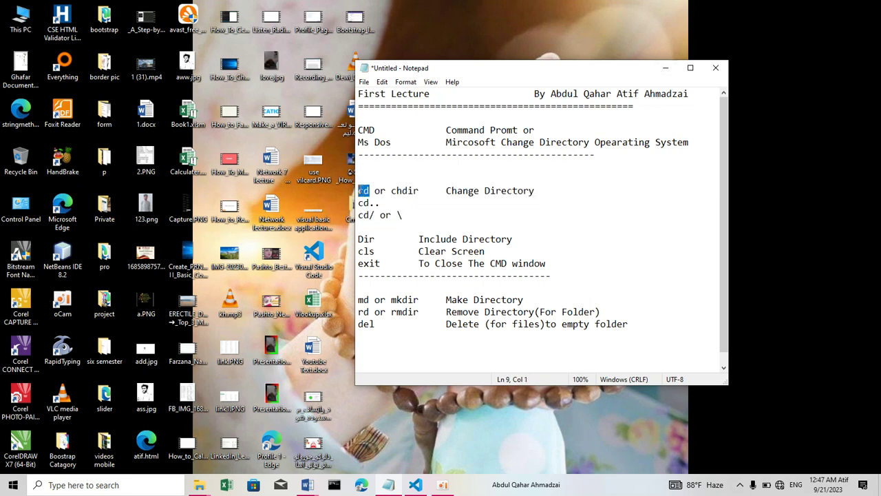
drag(416, 191, 391, 190)
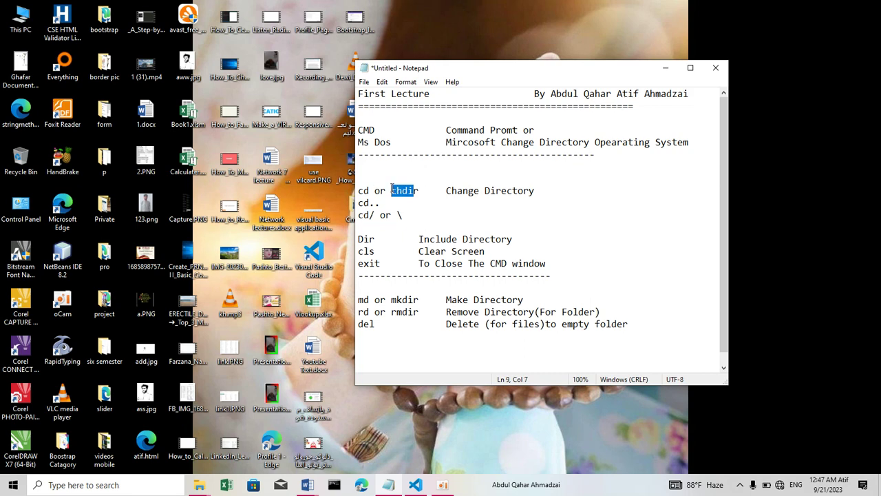
click(665, 67)
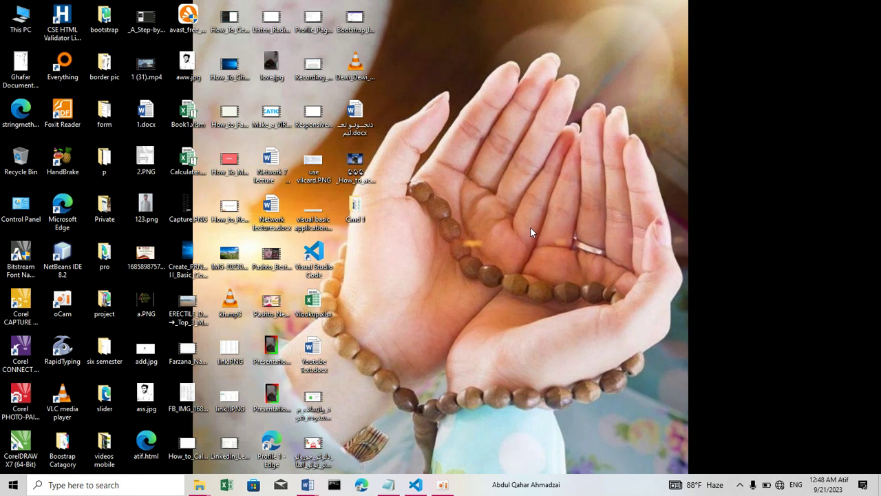
Find Command Prompt by searching Windows for cmd, and bring up its window
click(150, 485)
text(cmd)
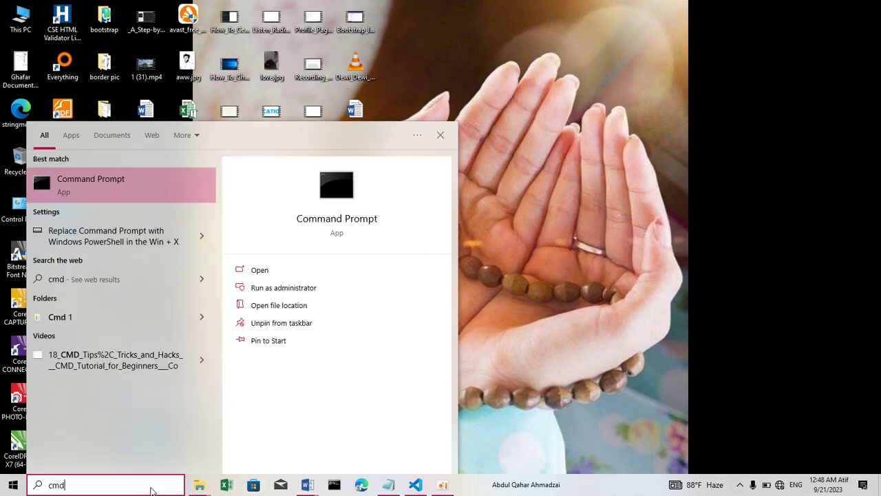
key(Return)
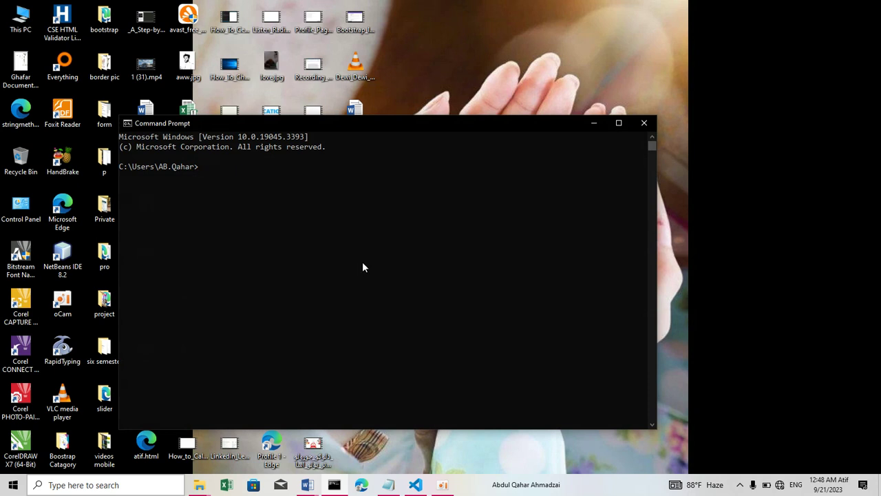
click(593, 124)
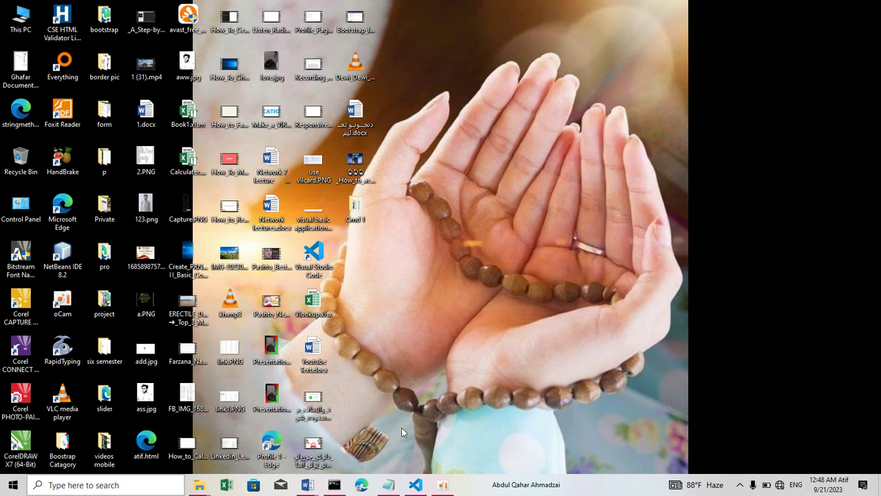
click(335, 485)
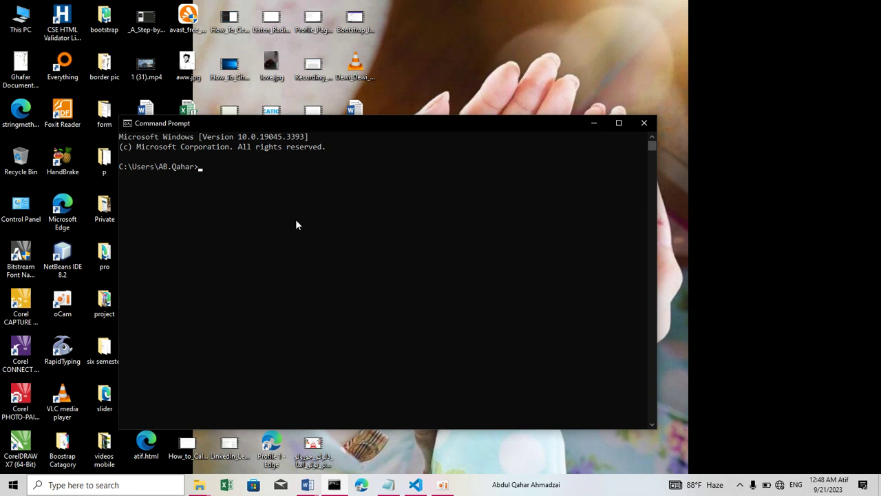
Change the working directory to desktop, and from there into the Cmd 1 folder
text(cd desktop)
key(Return)
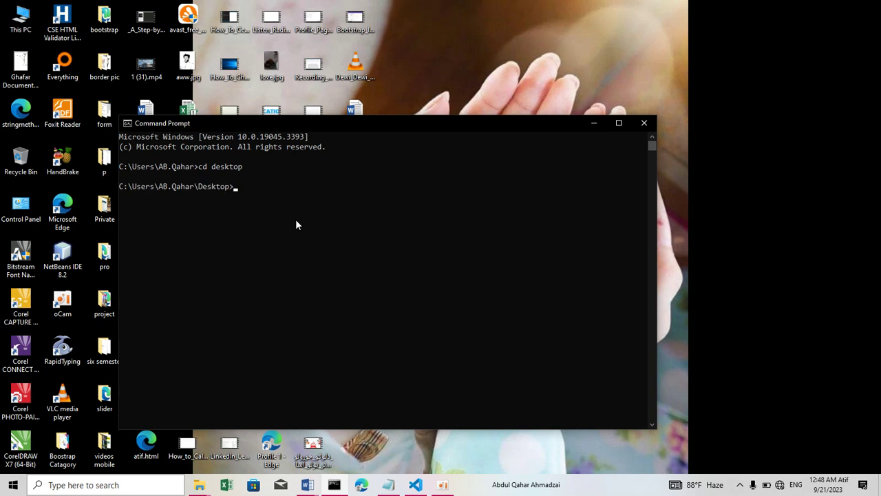
text(cd)
drag(503, 124, 508, 86)
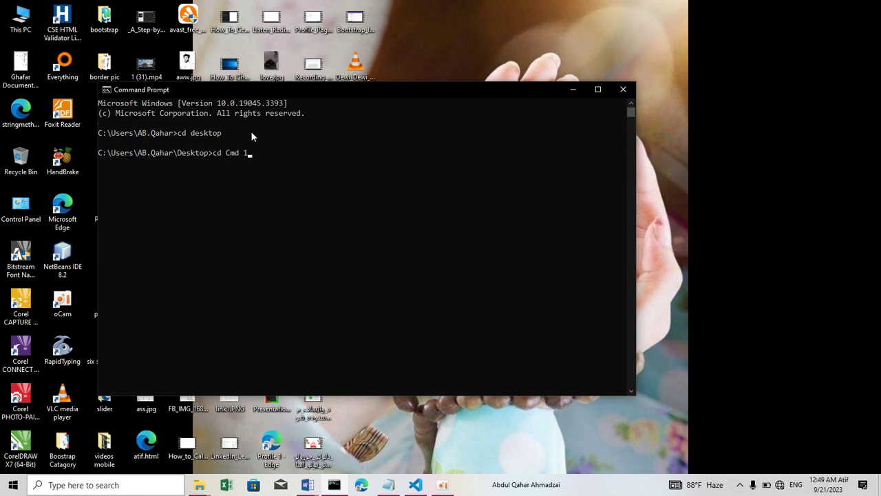
key(Return)
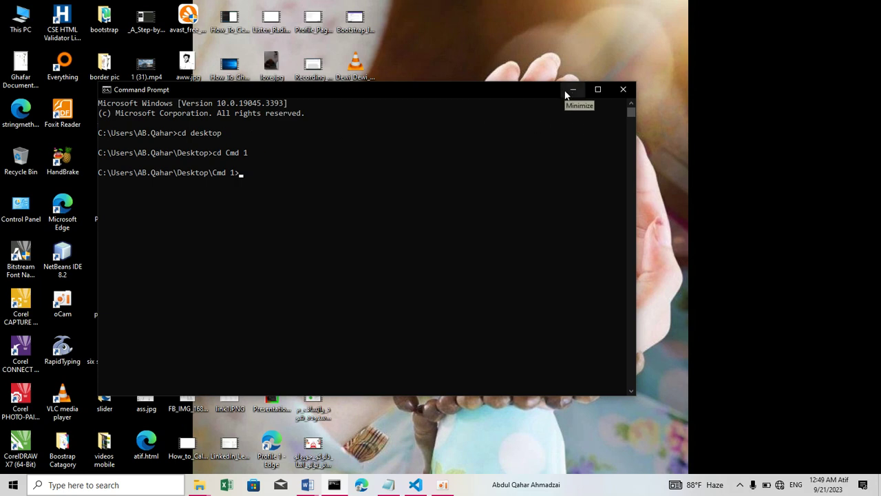
Check the Notepad notes, return to Command Prompt and go up one directory level with cd.
click(568, 91)
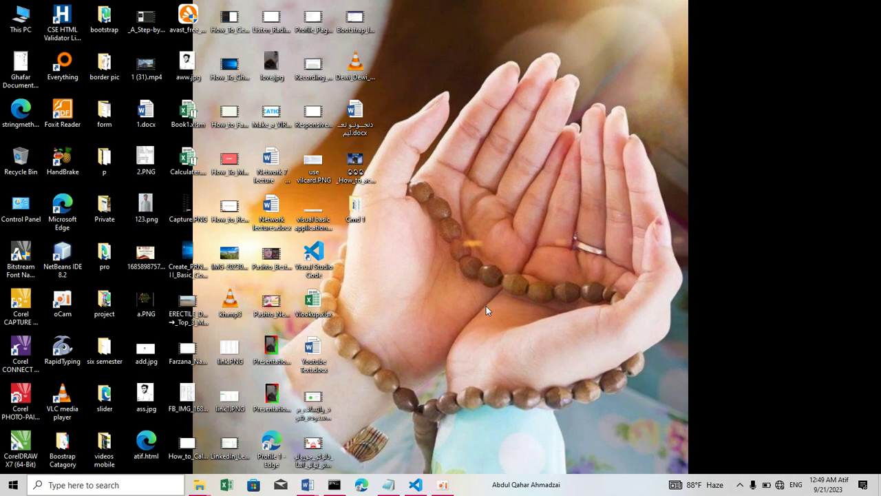
click(388, 485)
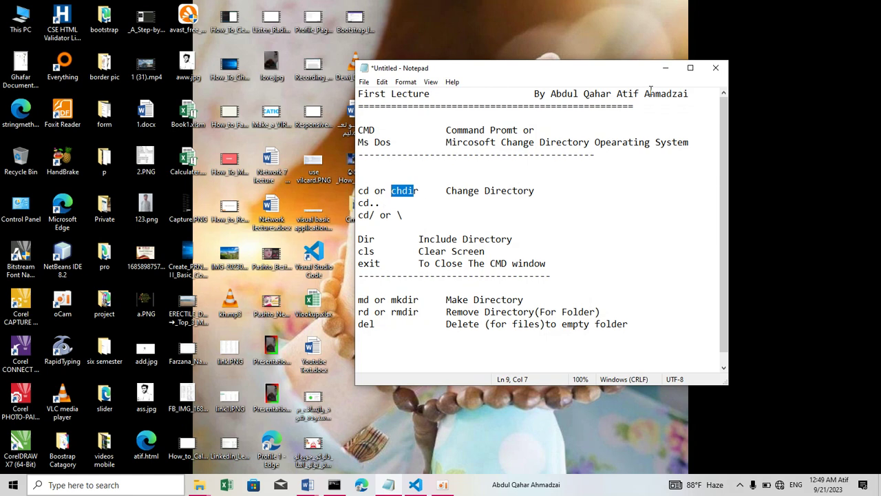
click(665, 68)
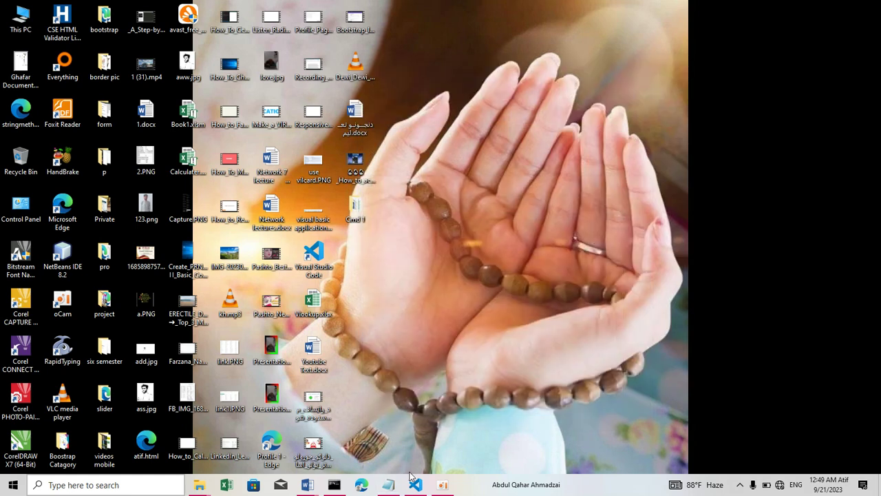
click(336, 485)
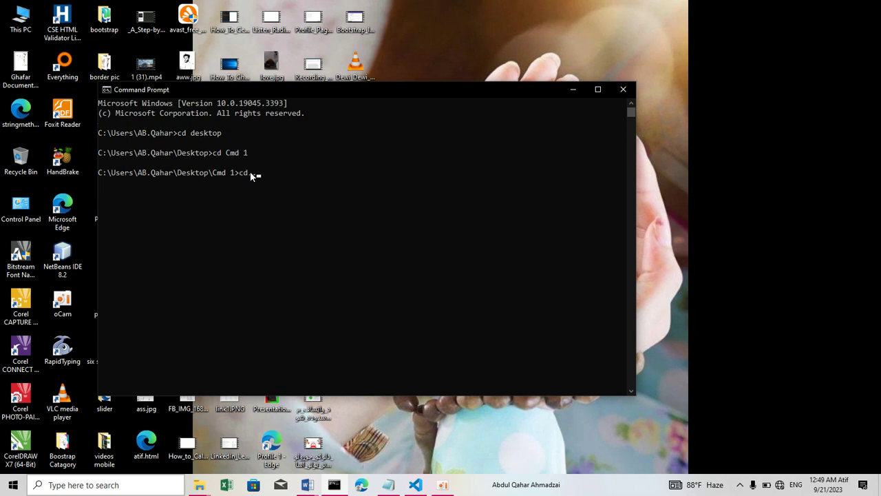
text(cd..)
key(Return)
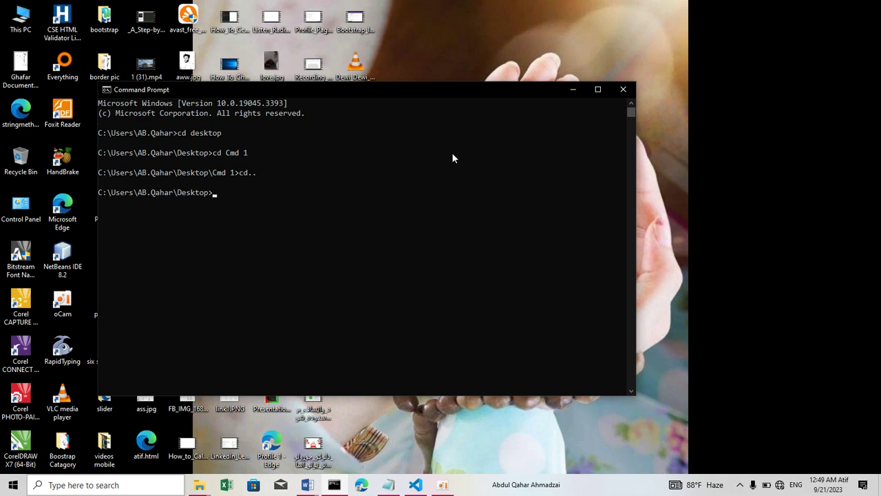
Consult the cd/ or \ entry in the Notepad notes and go to the drive root in Command Prompt with cd\
click(566, 90)
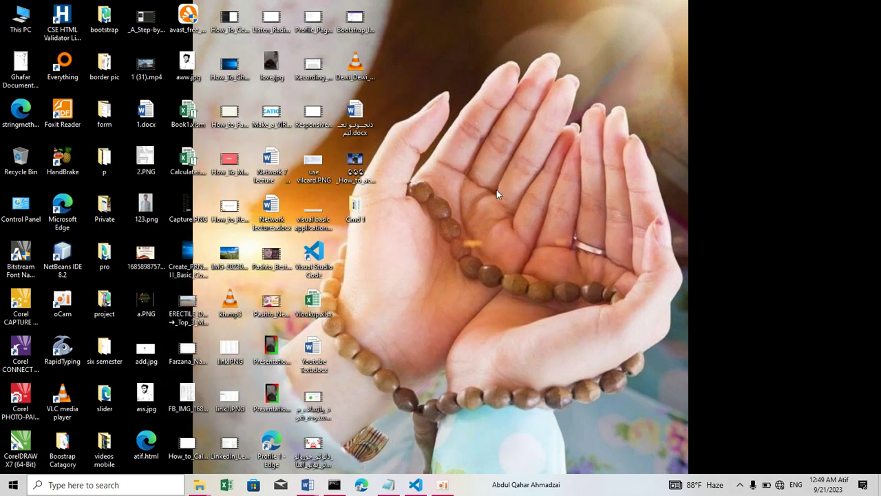
click(389, 486)
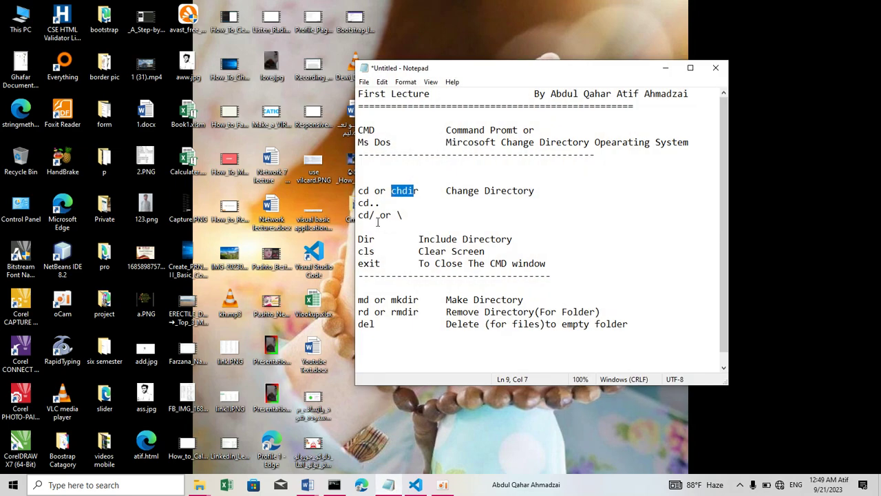
click(665, 68)
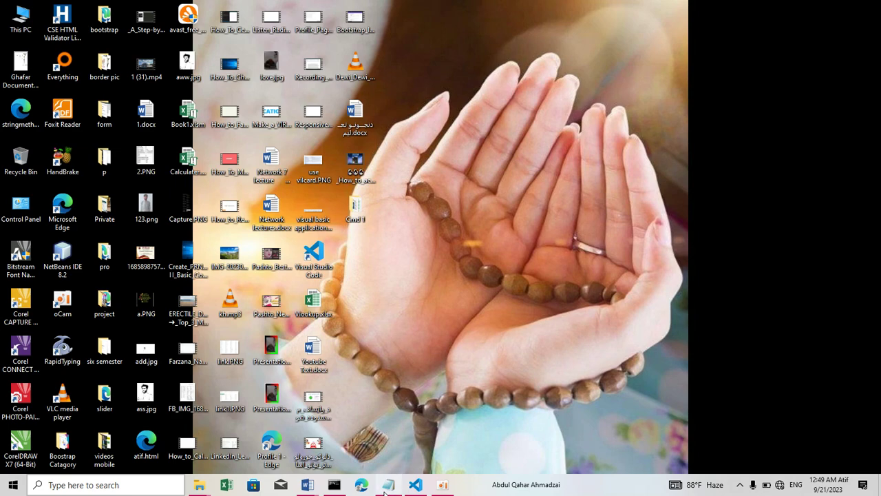
mouse_move(381, 493)
click(334, 485)
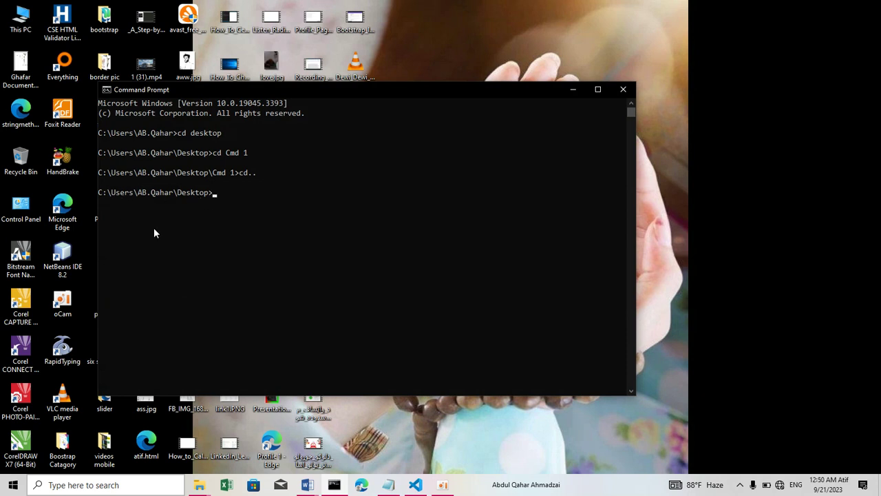
text(cd\)
key(Return)
Change directory from the drive root into Users, and into the current user's profile folder
text(cd Users)
key(Return)
text(cd AB.Qahar)
key(Return)
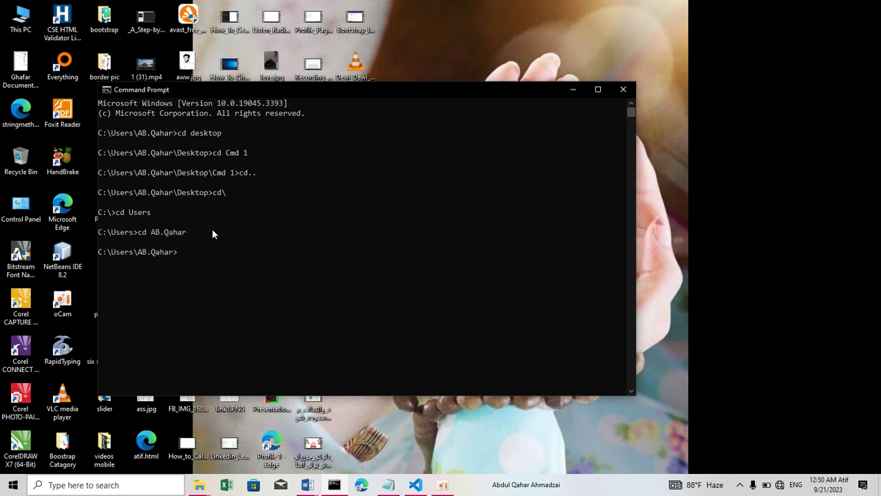
Go from the profile folder back to desktop and into Cmd 1 using cd commands
text(cd desktop)
key(Return)
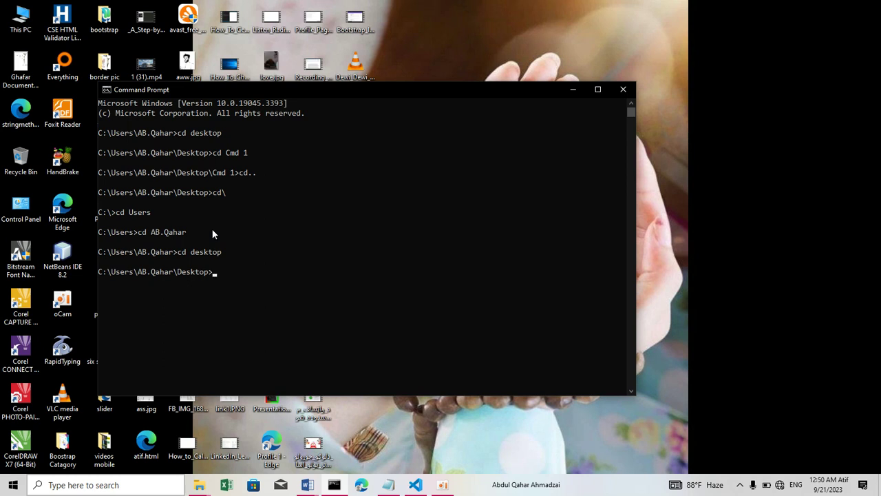
text(cd Cmd 1)
key(Return)
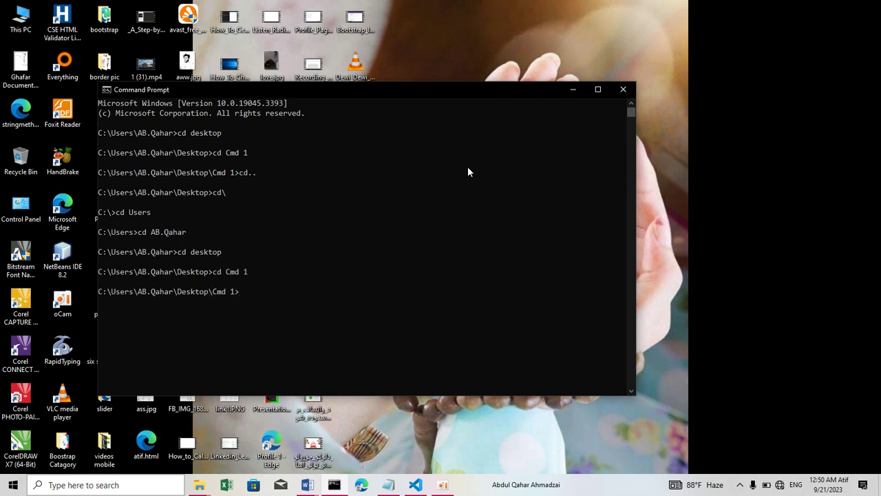
Switch to Notepad and review the Dir, cls and exit entries in the lecture notes
click(569, 90)
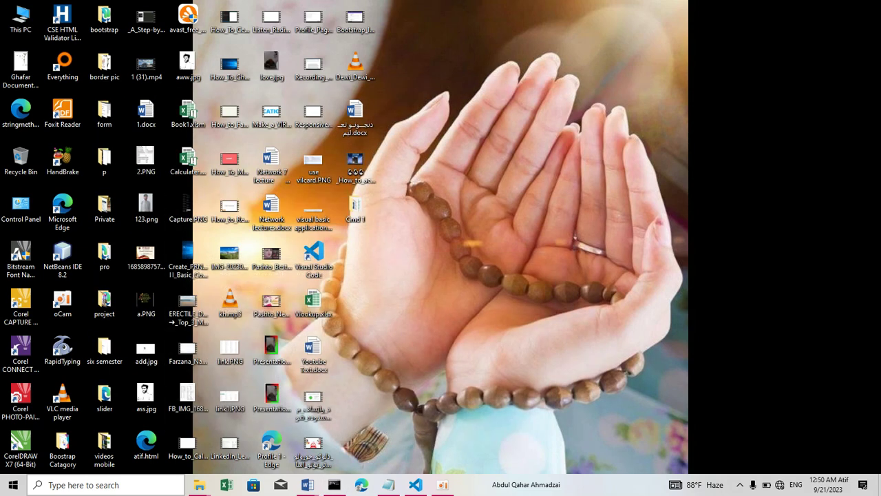
mouse_move(386, 489)
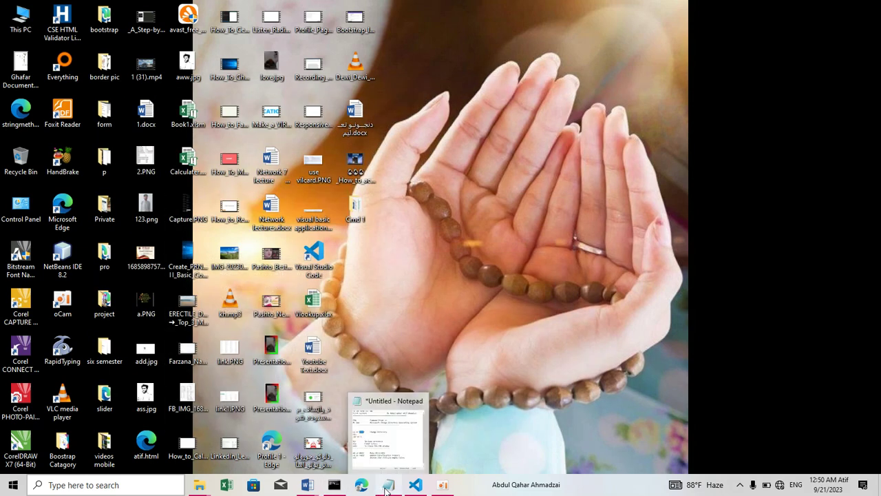
click(386, 489)
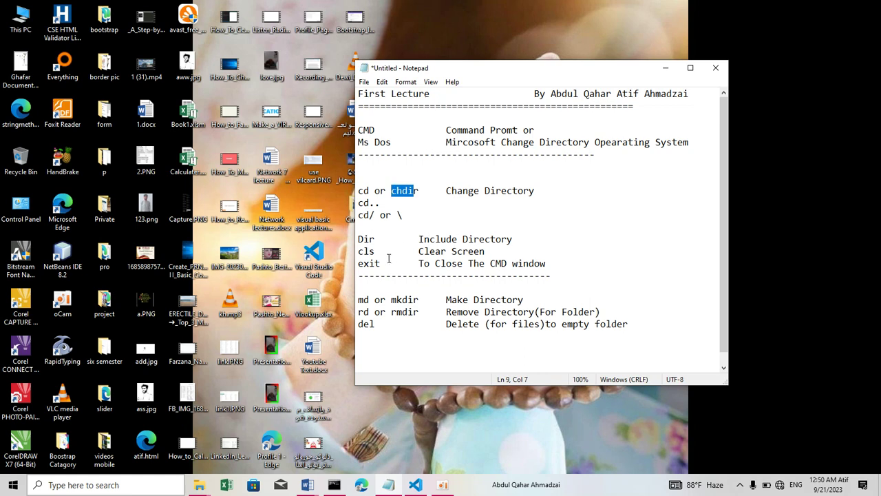
mouse_move(387, 260)
mouse_down()
mouse_move(359, 238)
mouse_move(392, 263)
mouse_up()
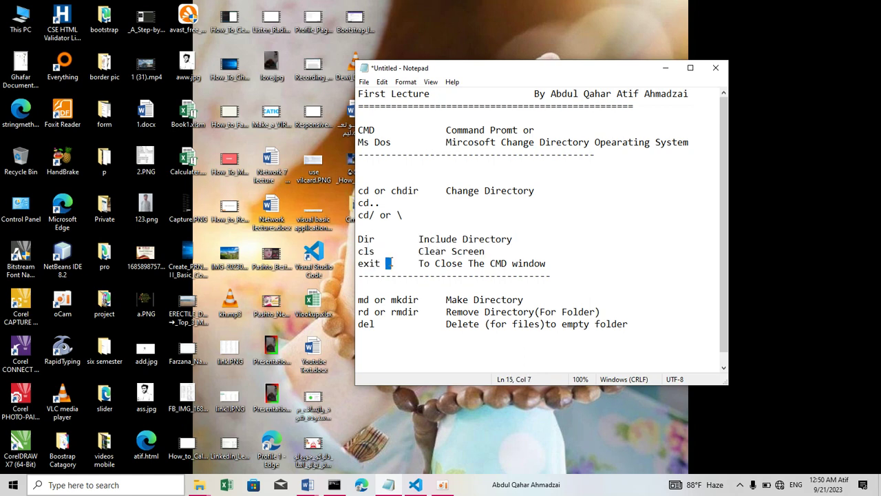
click(385, 263)
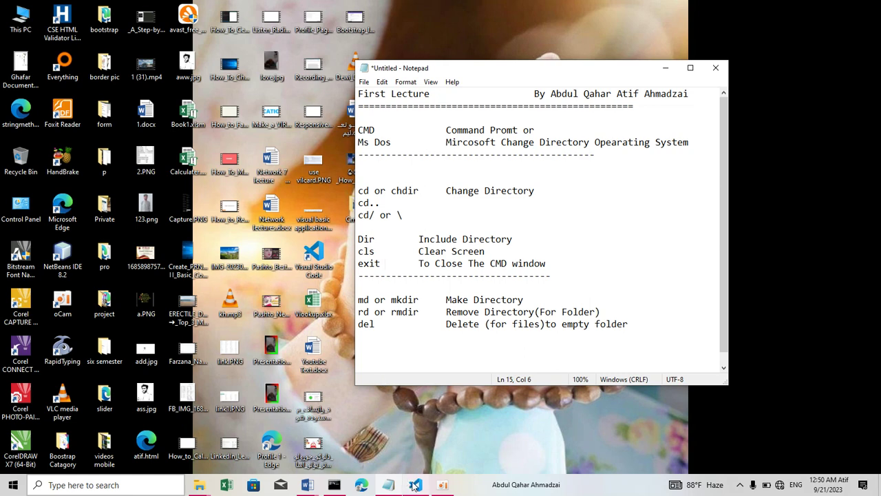
Bring Command Prompt forward briefly and minimize both Notepad and Command Prompt to show the desktop
click(347, 486)
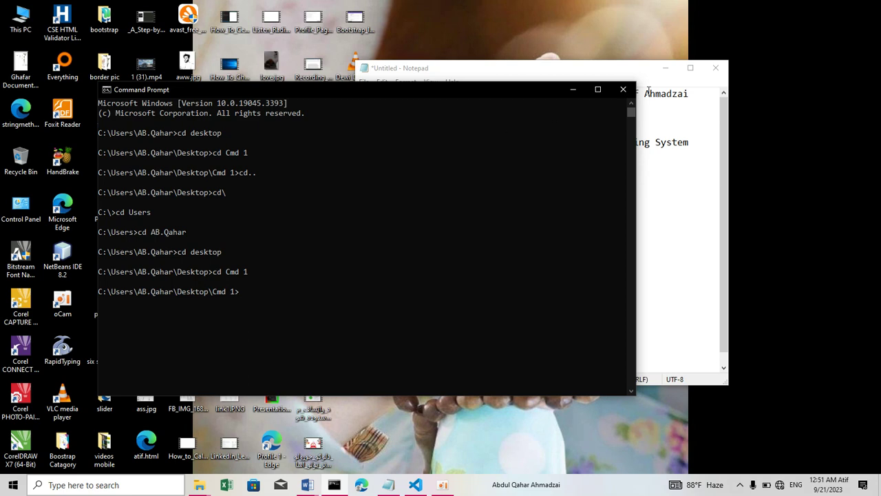
click(664, 68)
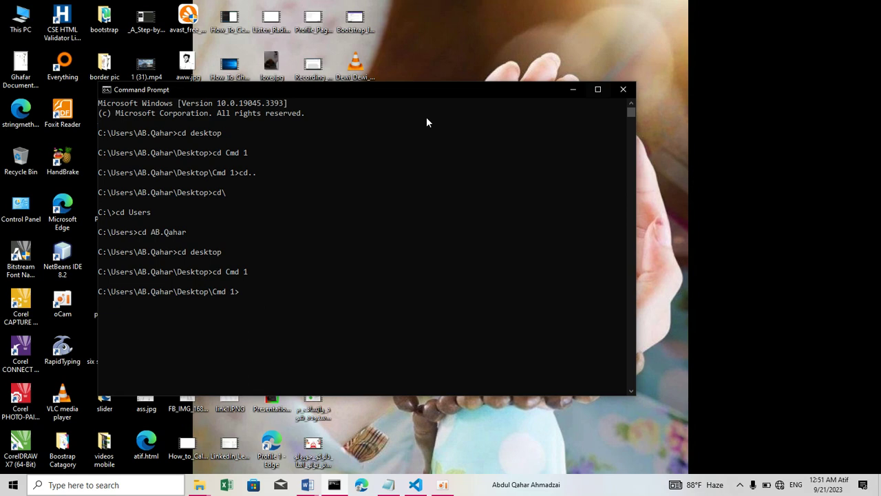
click(572, 90)
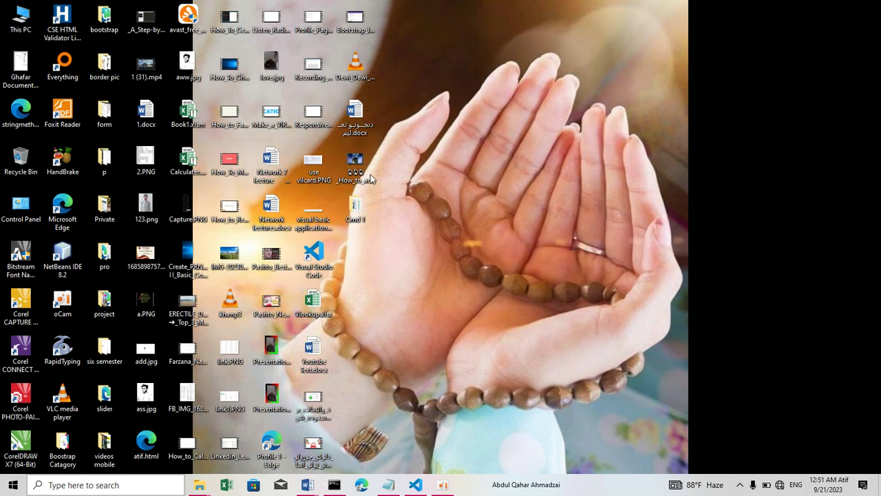
List the Cmd 1 directory with dir in Command Prompt and compare it with the same folder opened from the desktop
double_click(355, 207)
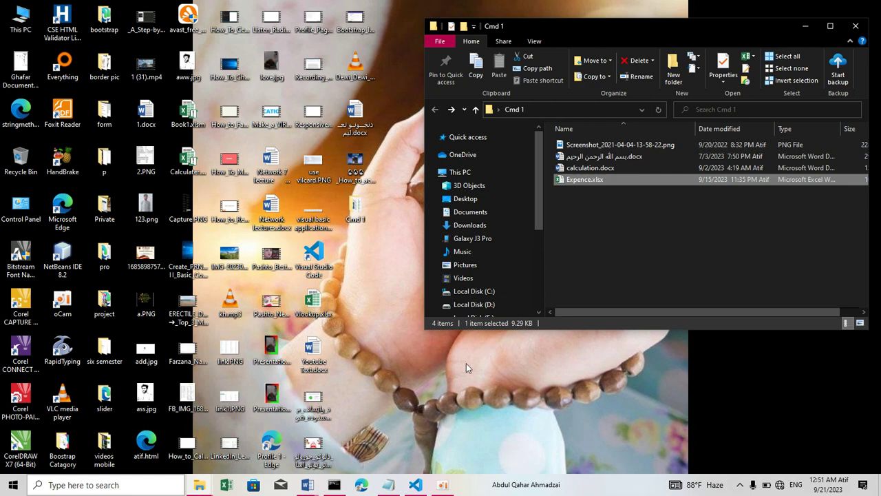
click(334, 487)
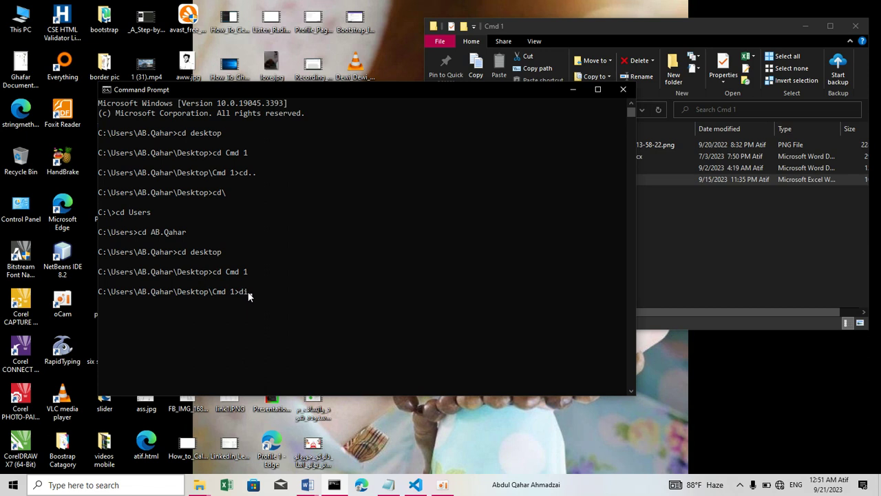
text(dir)
key(Return)
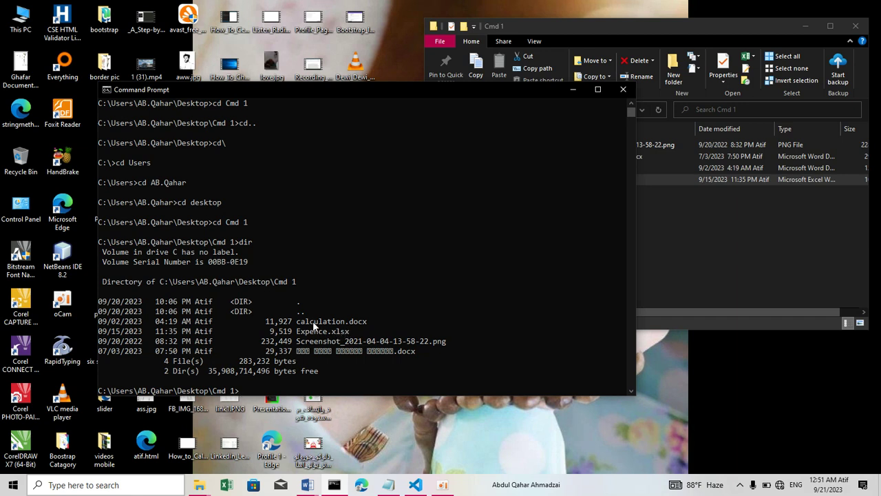
drag(634, 192, 516, 182)
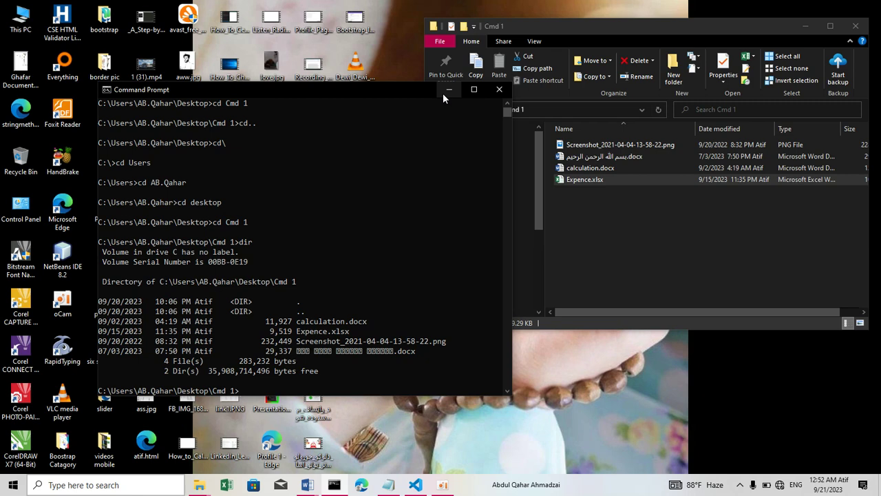
click(448, 92)
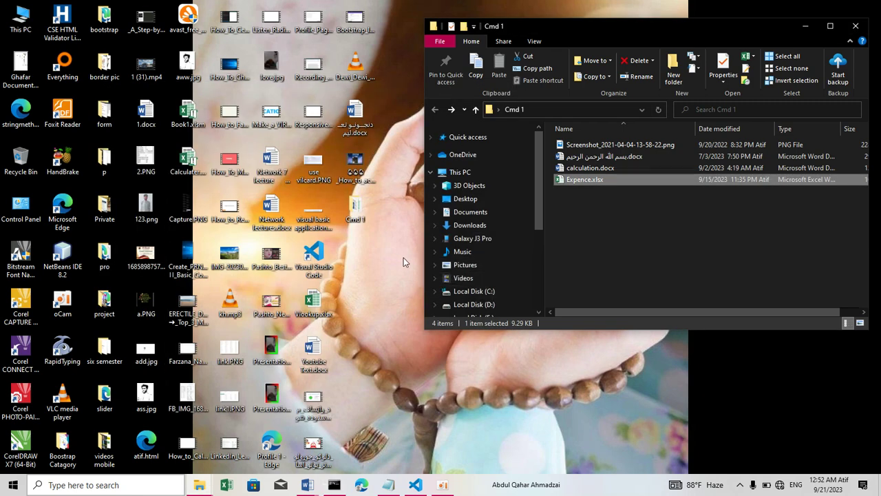
Check the cls entry in the Notepad lecture notes and clear the Command Prompt screen with cls
click(389, 485)
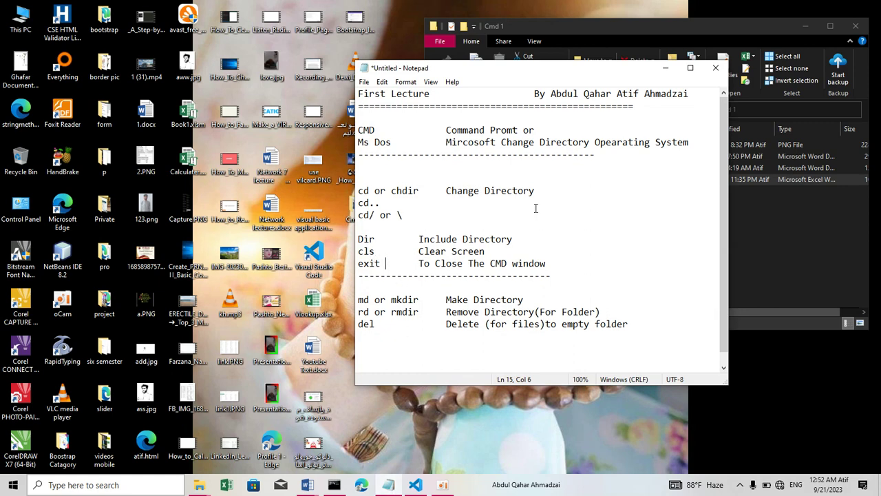
click(665, 67)
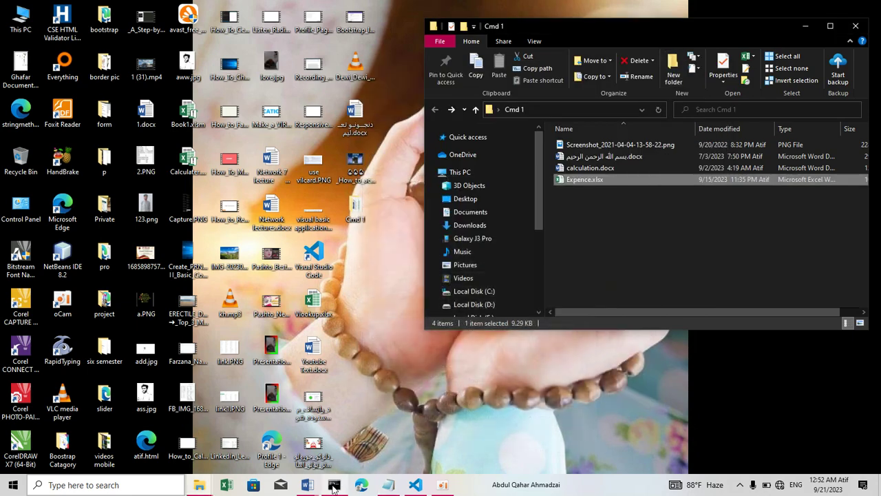
click(335, 485)
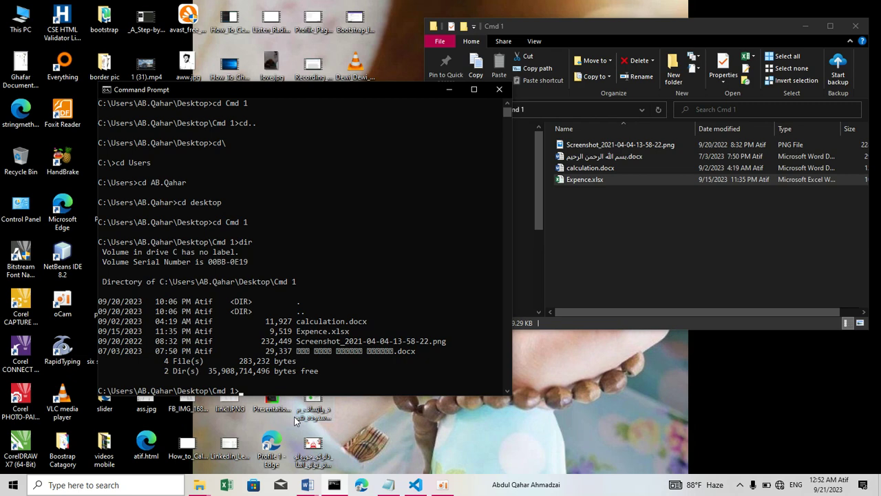
text(cls)
key(Return)
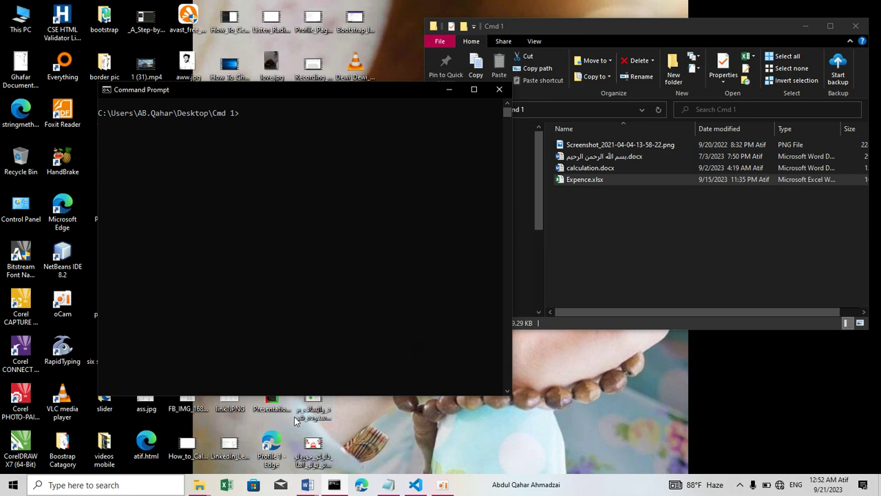
Close Command Prompt with the exit command and open a new Command Prompt window
text(exit)
key(Return)
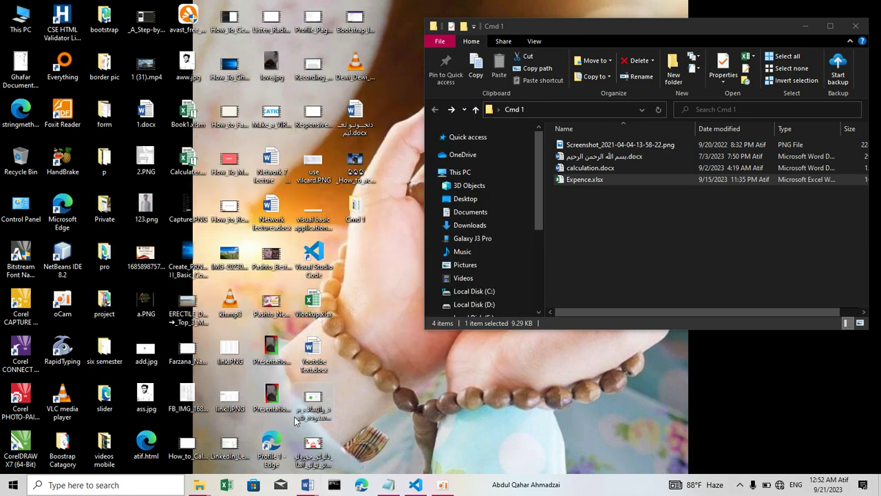
click(335, 484)
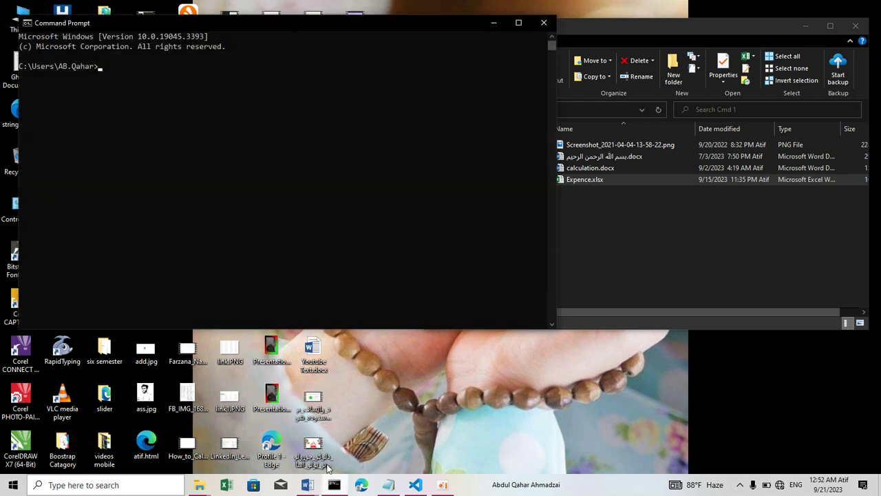
Review the md or mkdir, rd or rmdir and del entries in the Notepad lecture notes, highlighting them while reading
click(389, 486)
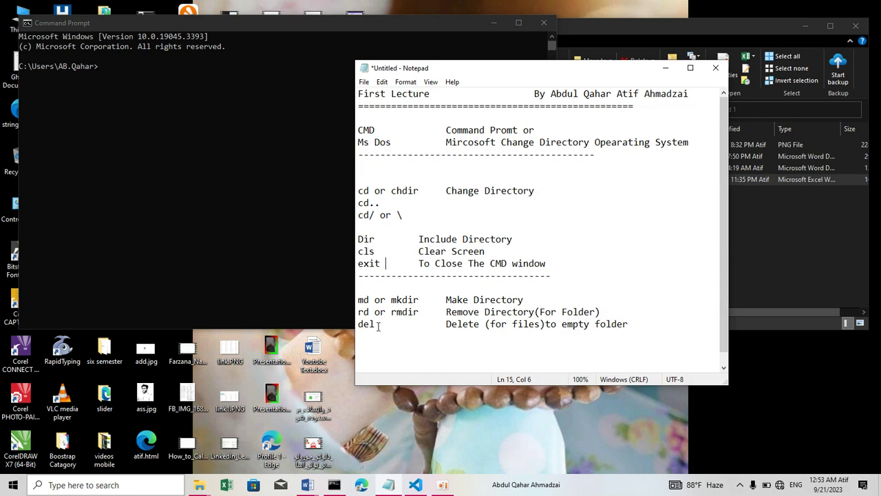
drag(367, 324, 358, 300)
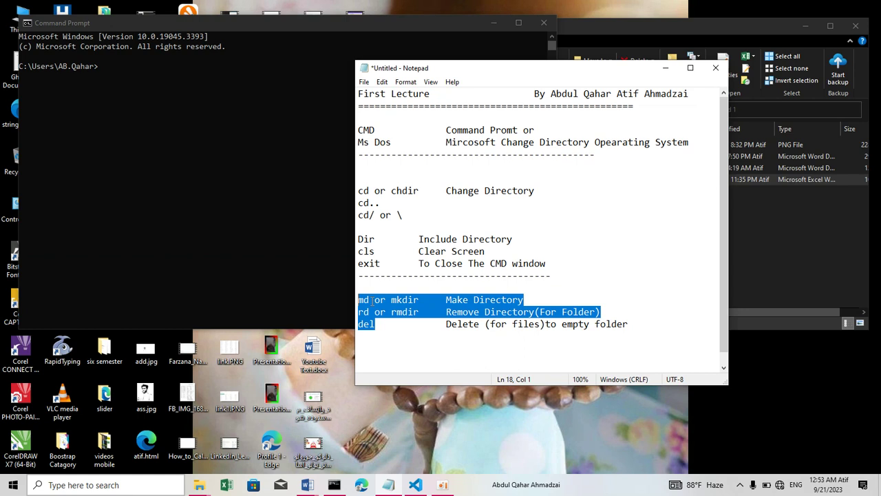
drag(416, 300, 358, 313)
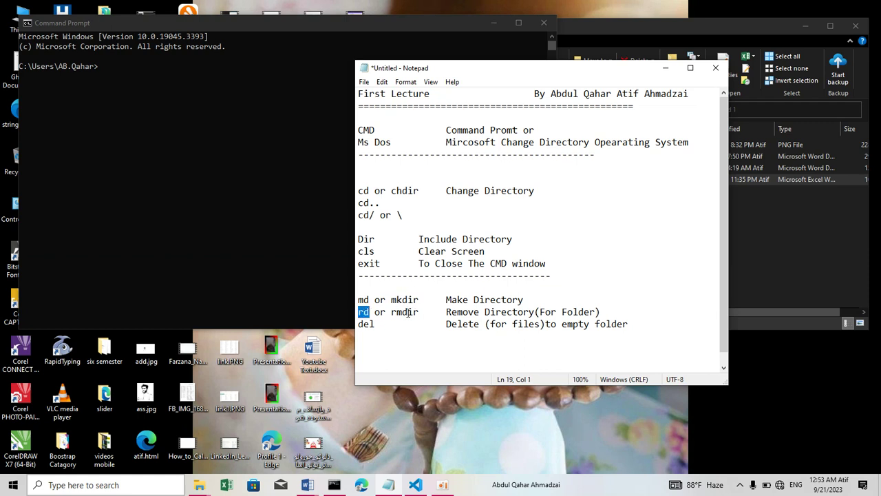
drag(420, 313, 386, 312)
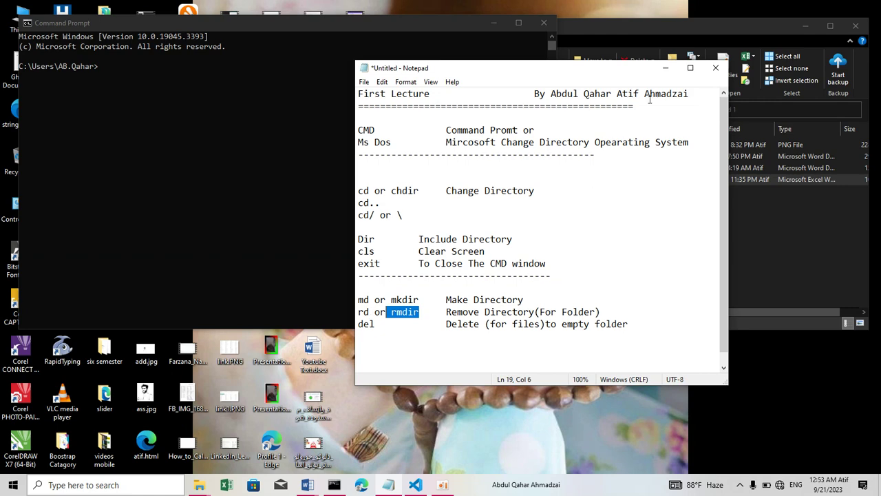
click(665, 67)
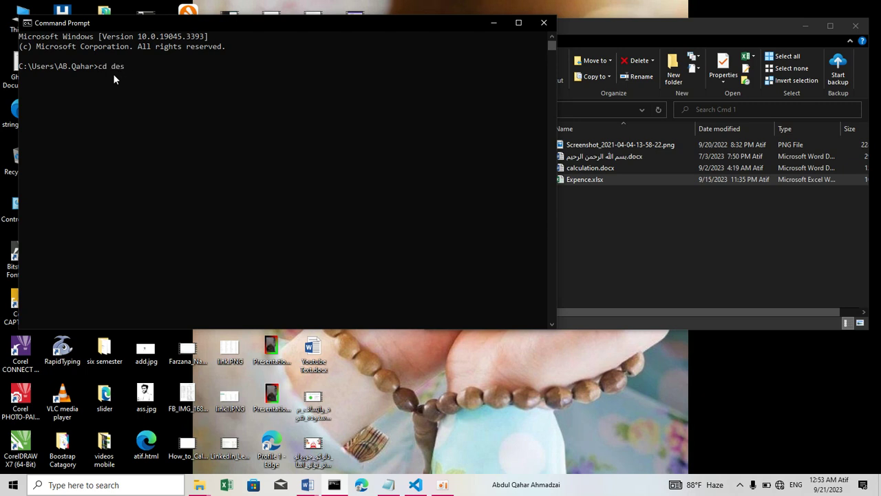
Change directory to desktop and into Cmd 1 in the new Command Prompt using cd commands
text(top)
key(Return)
text(cd C)
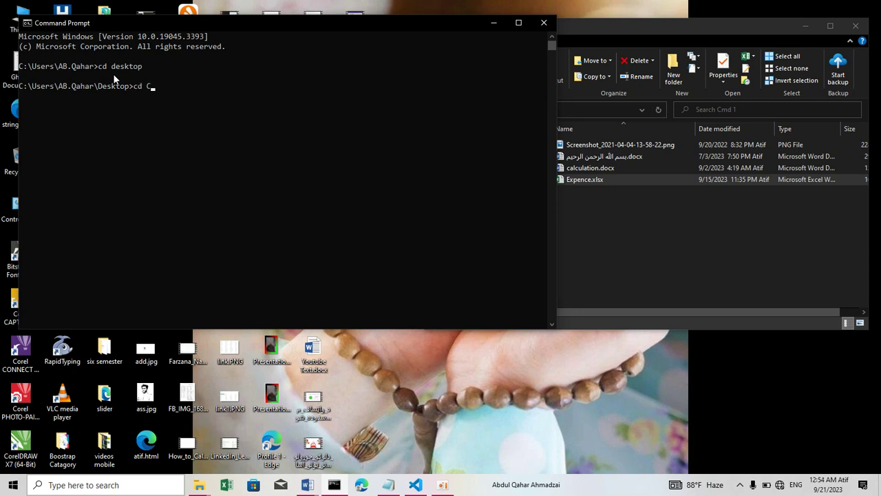
text(md 1)
key(Return)
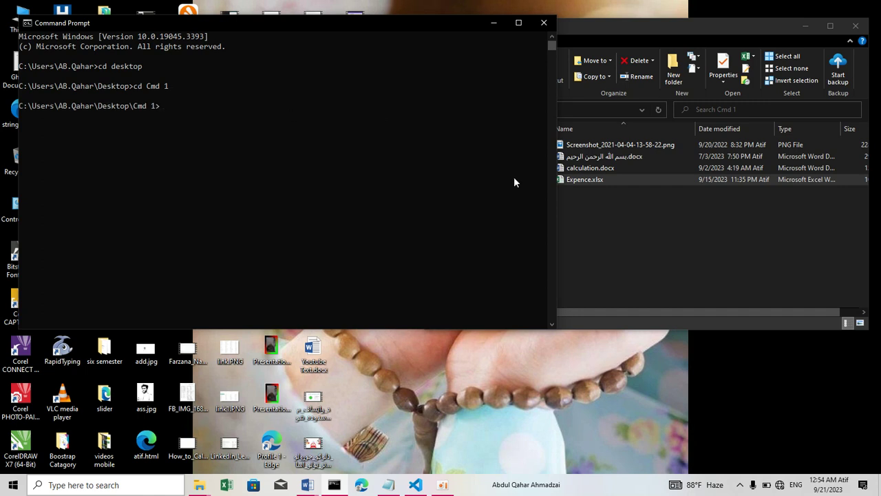
Create a folder named after the lecture's author inside Cmd 1 with md, and check it in File Explorer
click(612, 213)
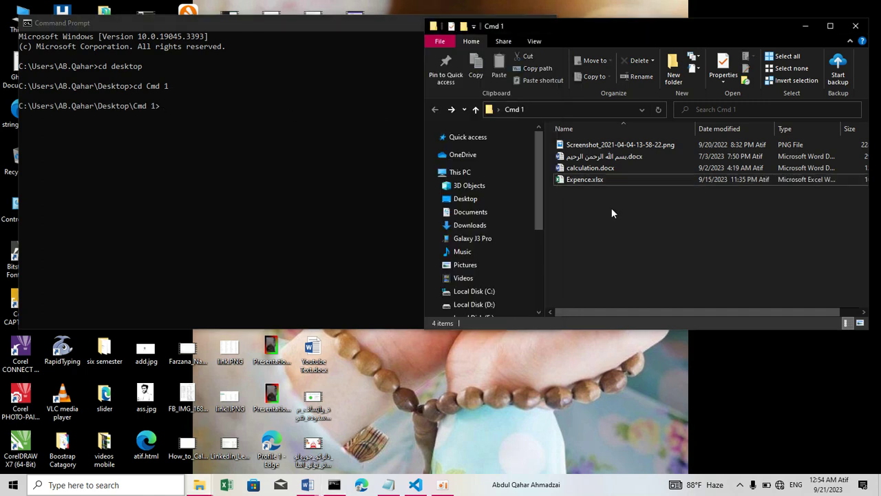
click(219, 160)
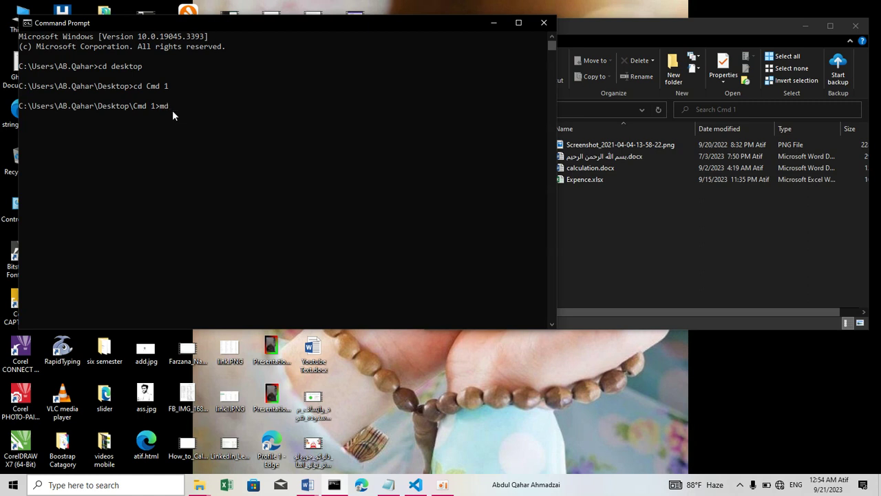
key(Return)
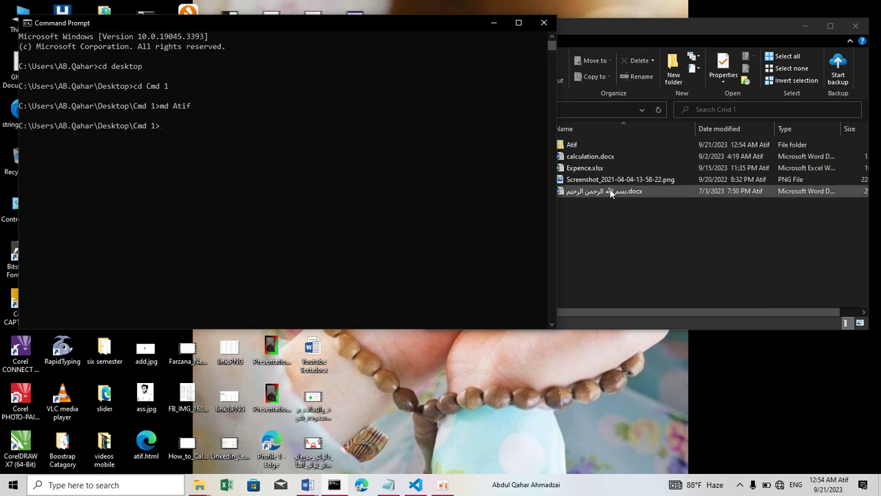
click(571, 145)
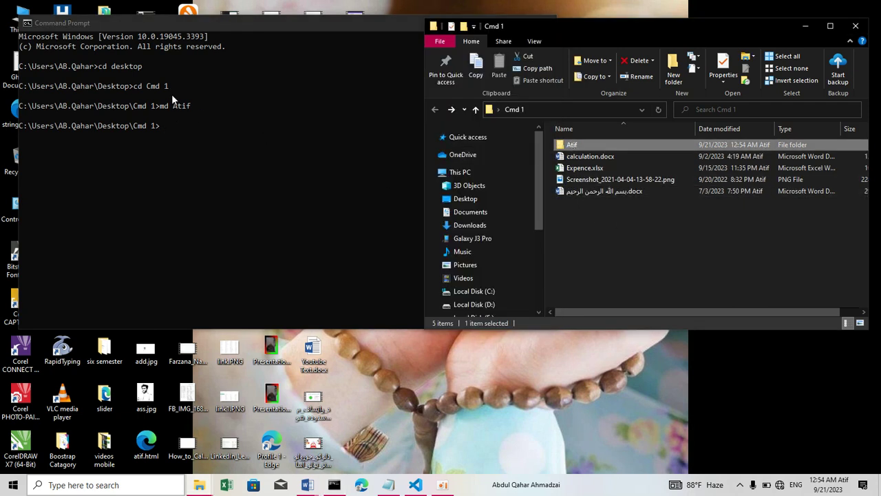
Remove the author-named folder from Cmd 1 with rd, and check the folder contents in File Explorer
click(170, 124)
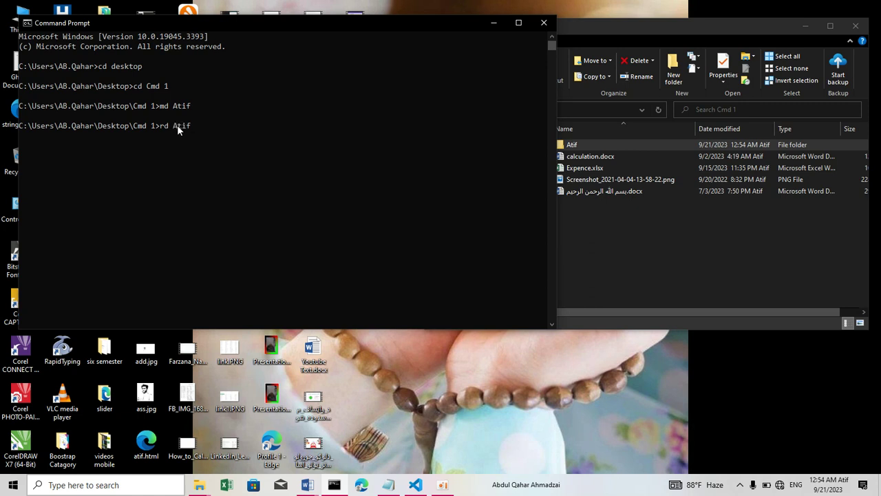
key(Return)
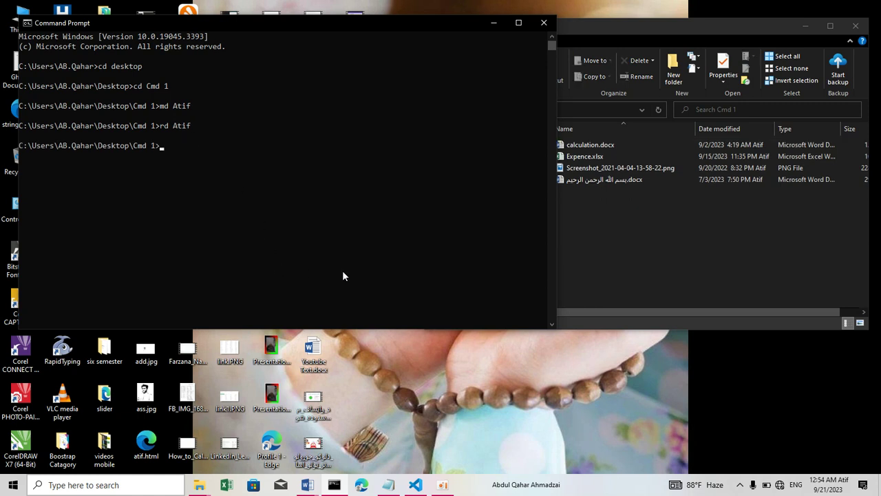
click(598, 224)
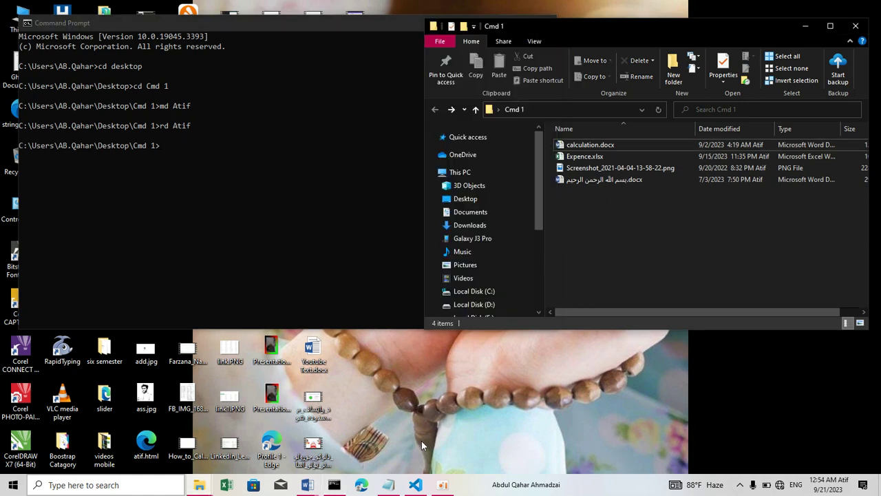
Look up the alternative commands mkdir and rmdir in the Notepad lecture notes
mouse_move(390, 487)
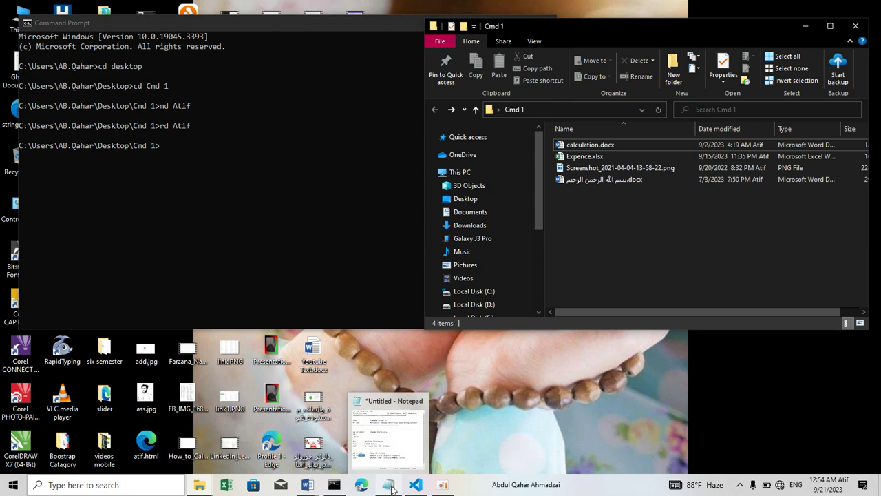
click(441, 486)
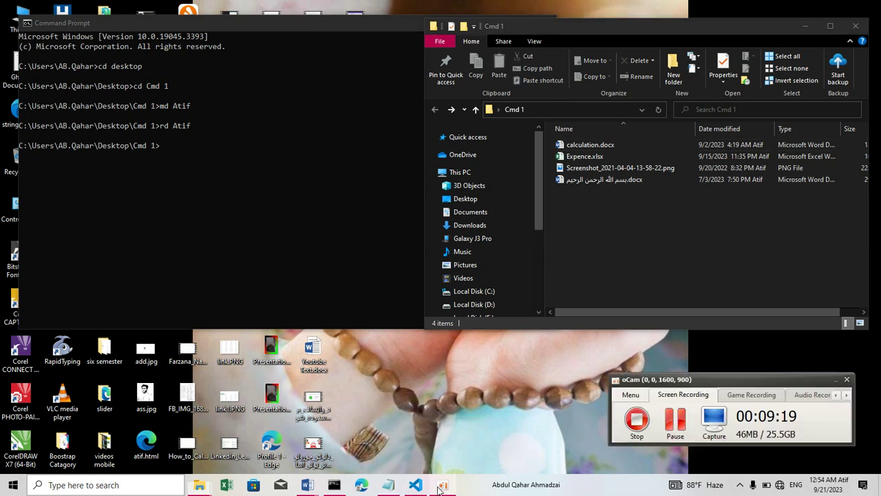
click(832, 375)
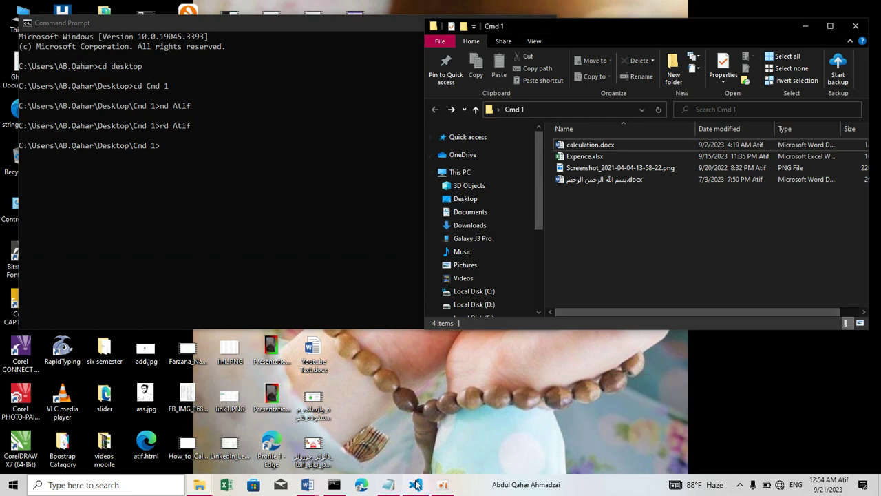
mouse_move(388, 487)
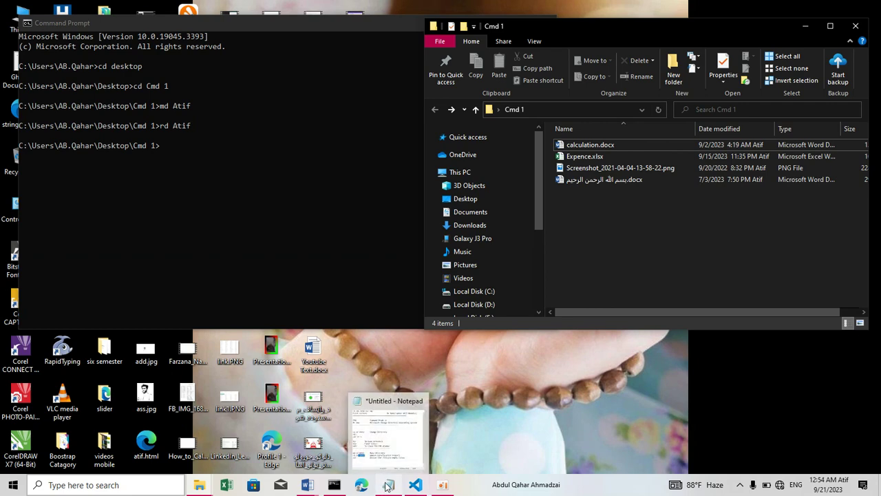
click(389, 428)
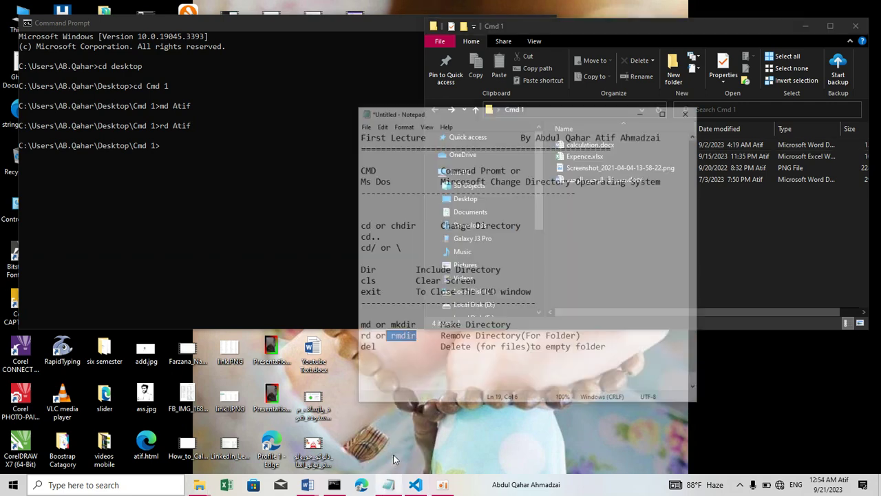
drag(424, 300, 392, 312)
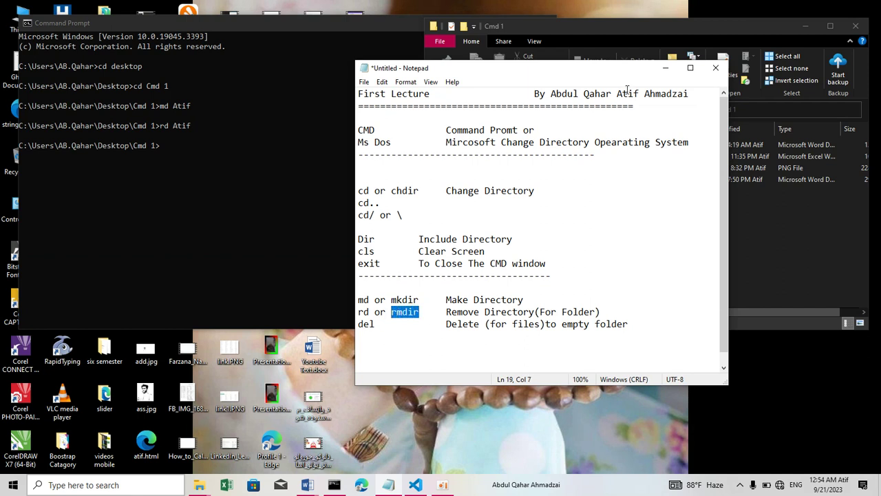
click(669, 69)
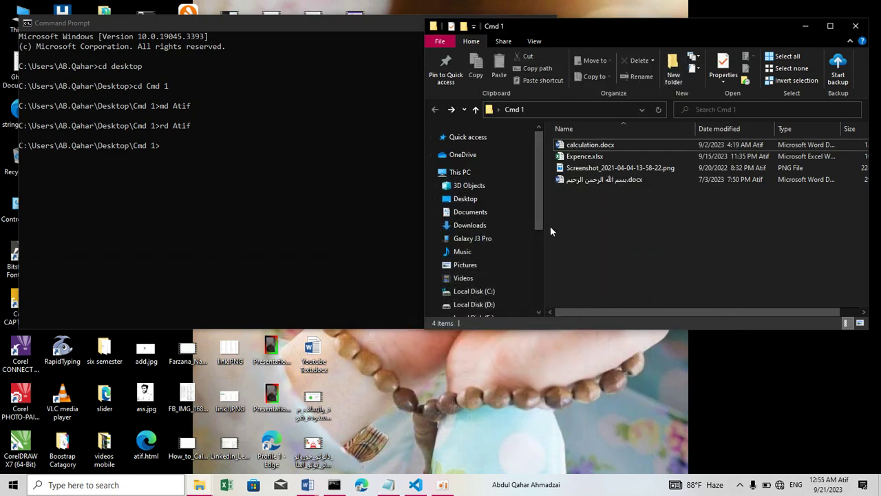
Create the author-named folder in Cmd 1 with mkdir, and remove it with rmdir
click(177, 146)
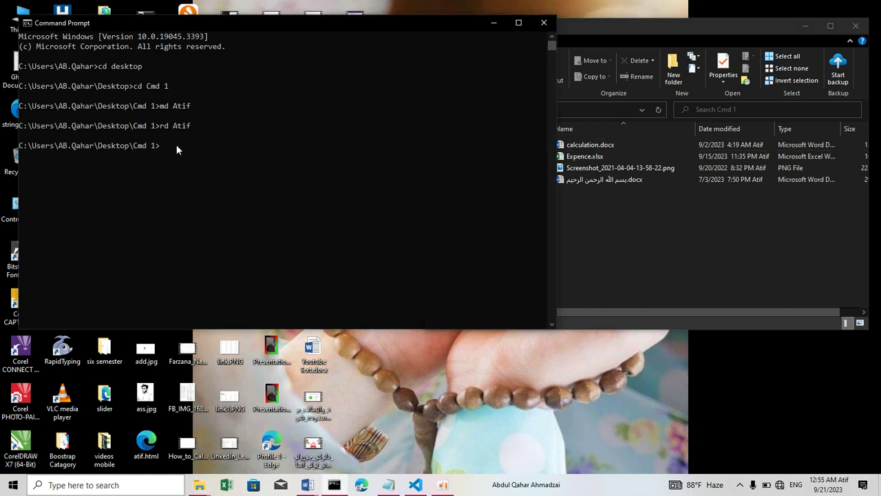
text(mkdir Atif)
key(Return)
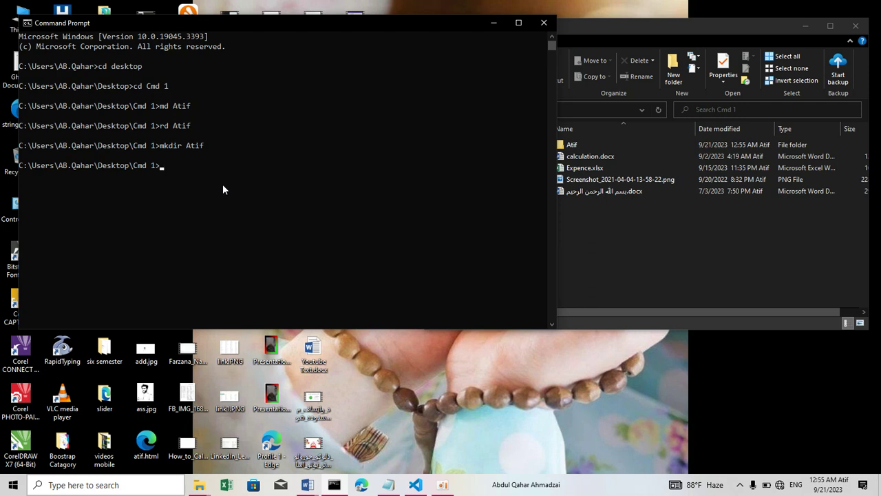
text(rmdir Atif)
key(Return)
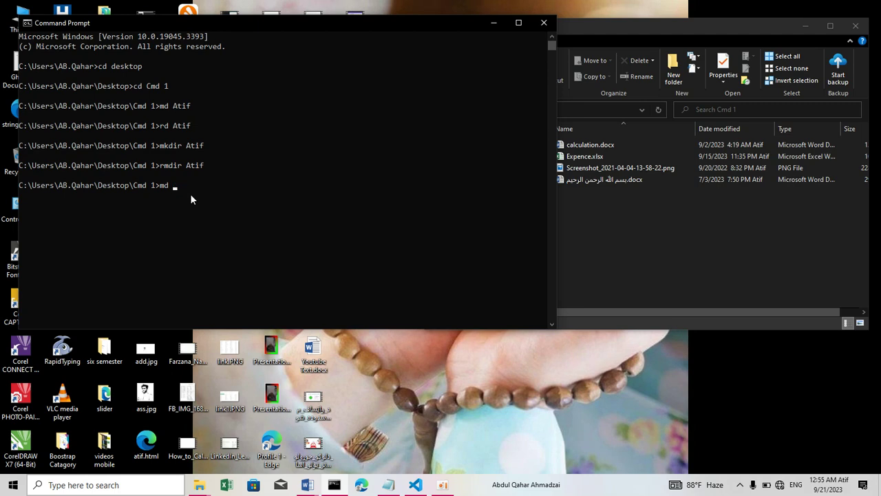
Create a Khan folder in Cmd 1 with md, and move calculation.docx and Expence.xlsx into it in File Explorer
key(Return)
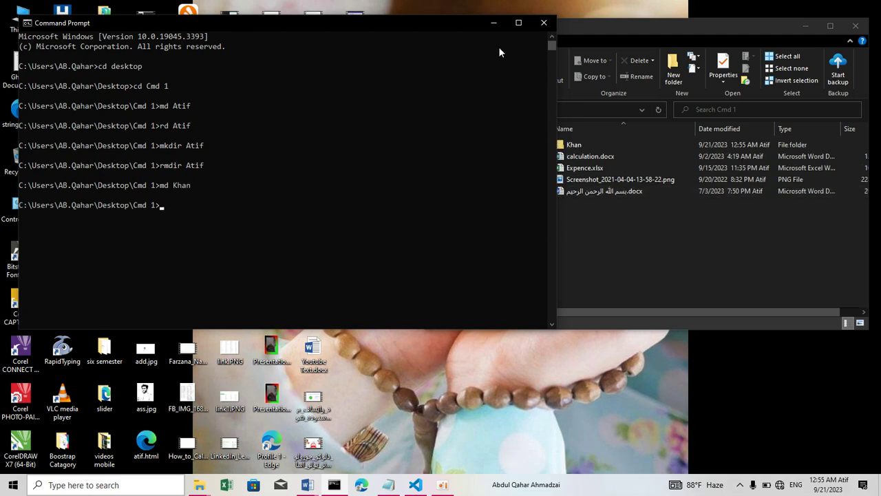
click(493, 23)
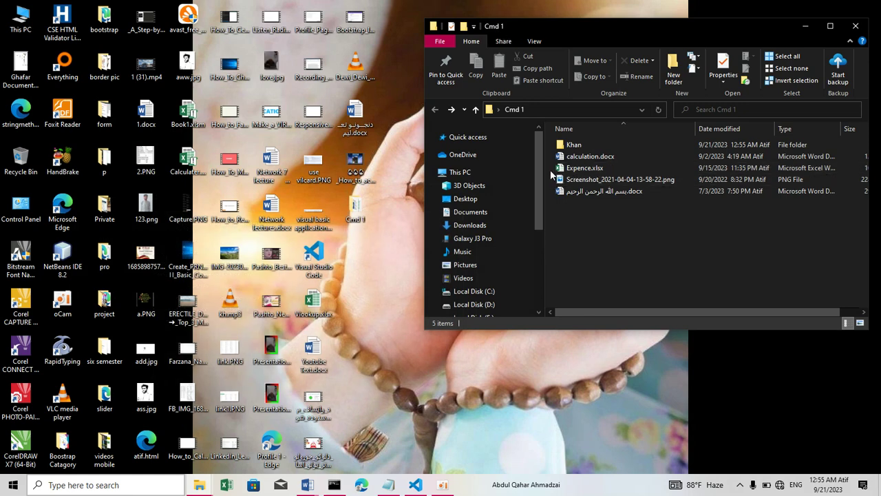
drag(551, 174, 574, 147)
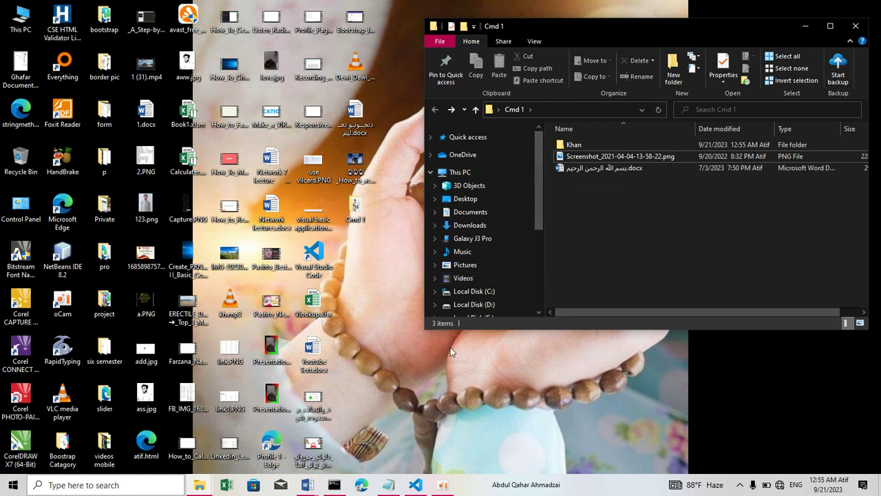
Look up the del command in the Notepad lecture notes, compare it with rd and rmdir, and return to Command Prompt
click(389, 485)
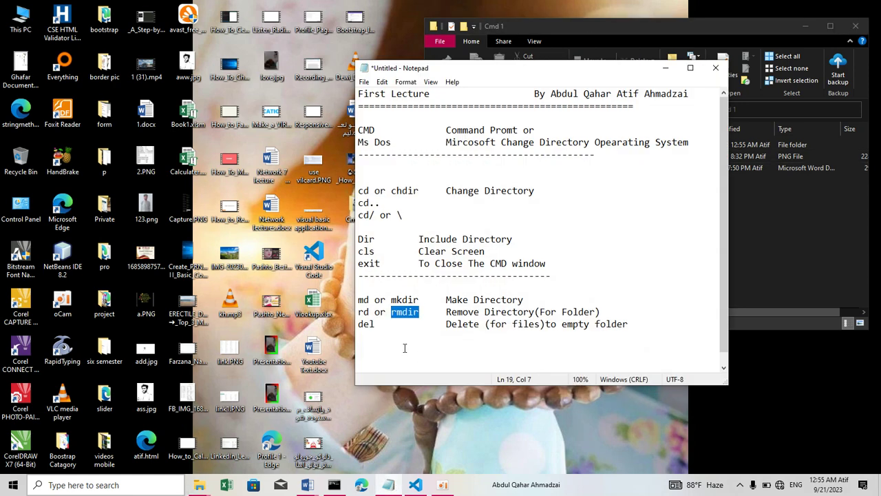
drag(380, 325, 357, 324)
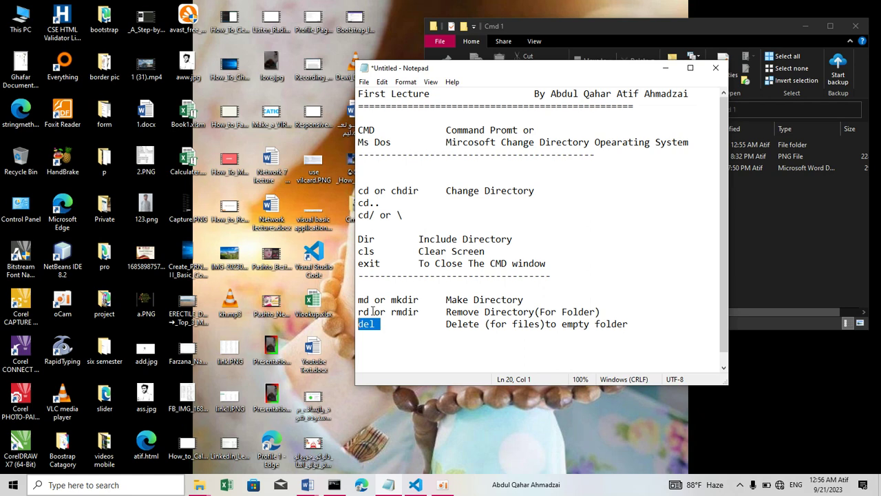
drag(373, 311, 368, 311)
drag(423, 312, 358, 312)
click(380, 324)
click(665, 67)
click(334, 485)
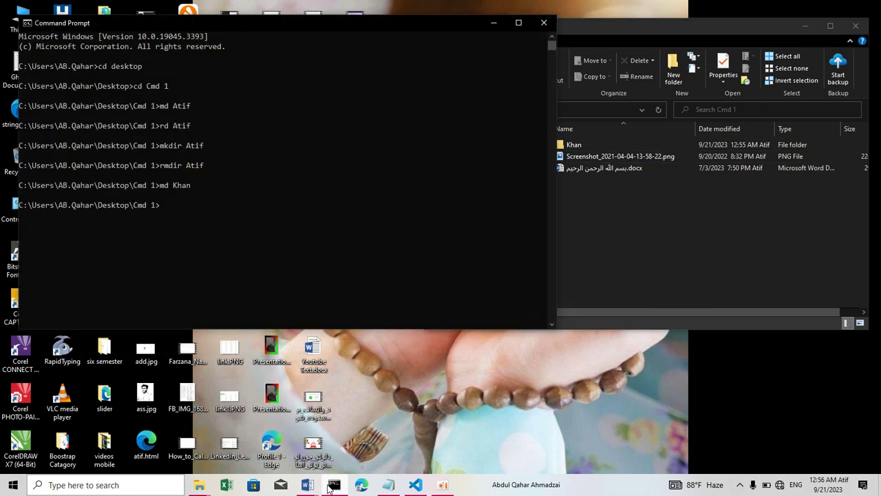
Check the contents of the Khan folder in File Explorer, and consult the Notepad lecture notes on del
double_click(583, 145)
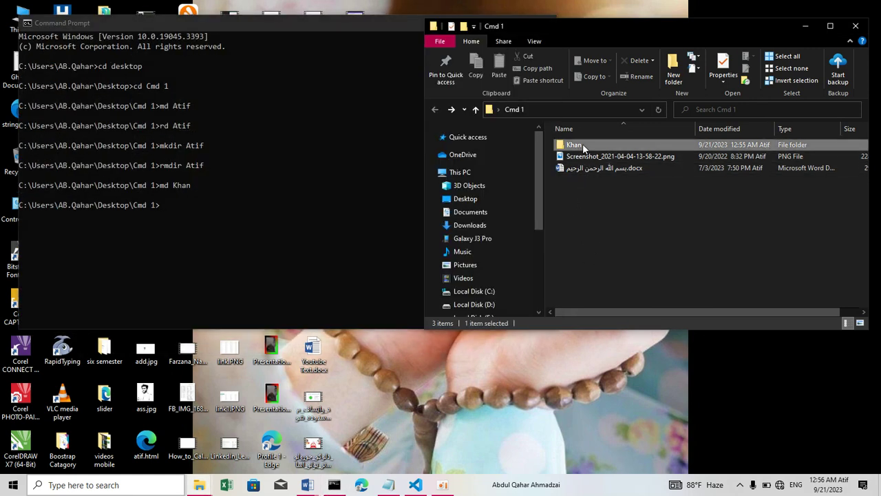
click(473, 114)
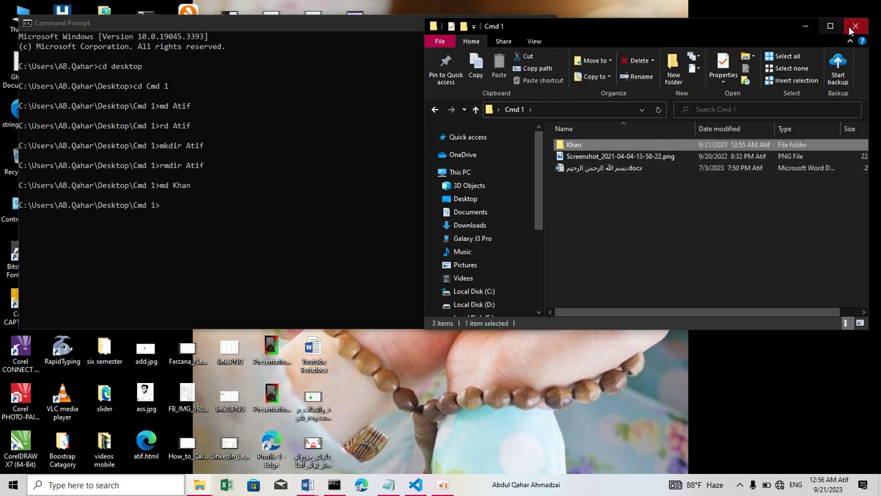
click(805, 26)
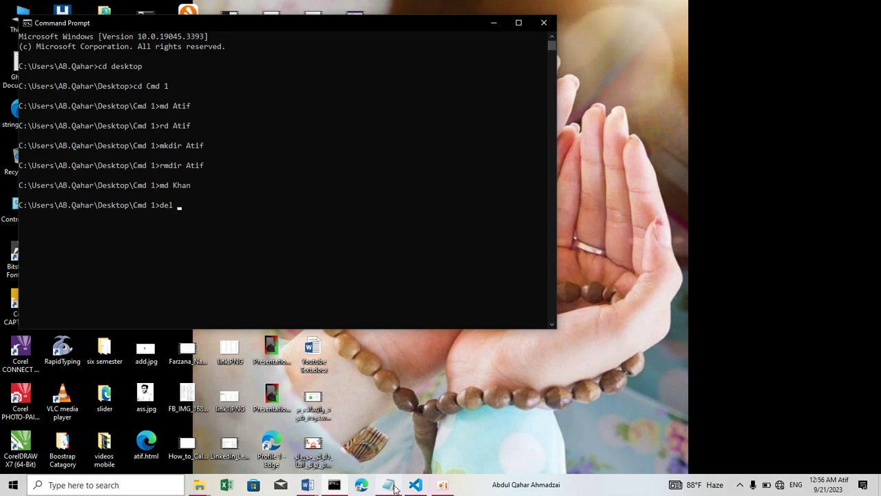
click(389, 430)
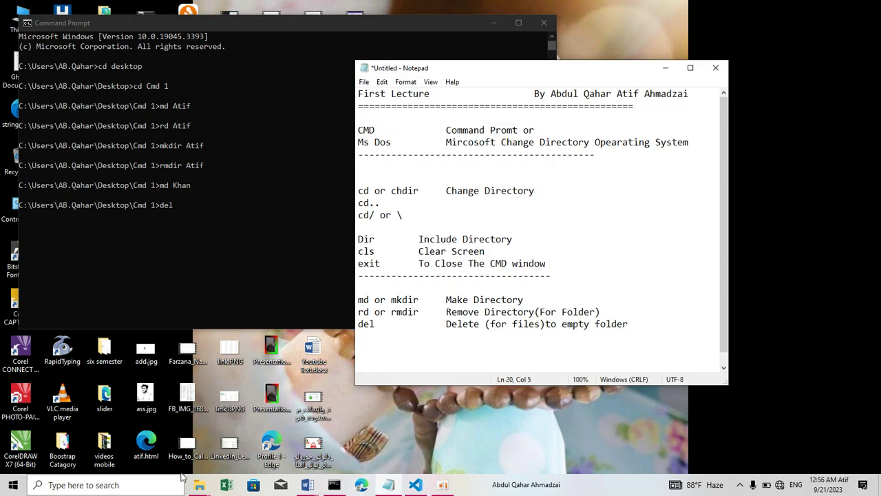
Copy Expence.xlsx from the Khan folder and paste it into Cmd 1 in File Explorer
mouse_move(199, 485)
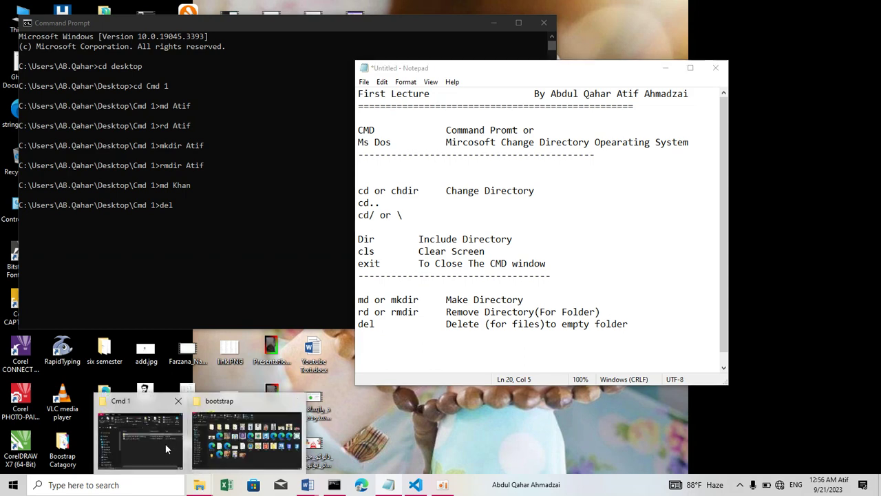
click(165, 443)
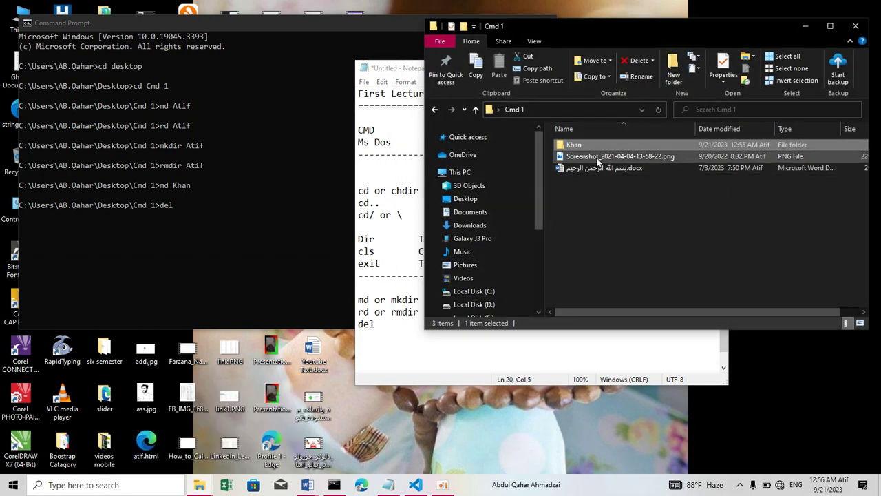
double_click(579, 145)
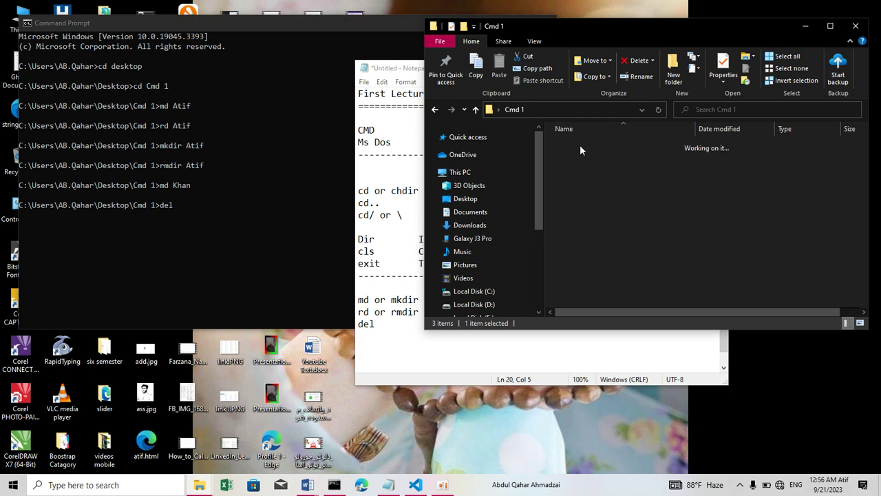
click(581, 159)
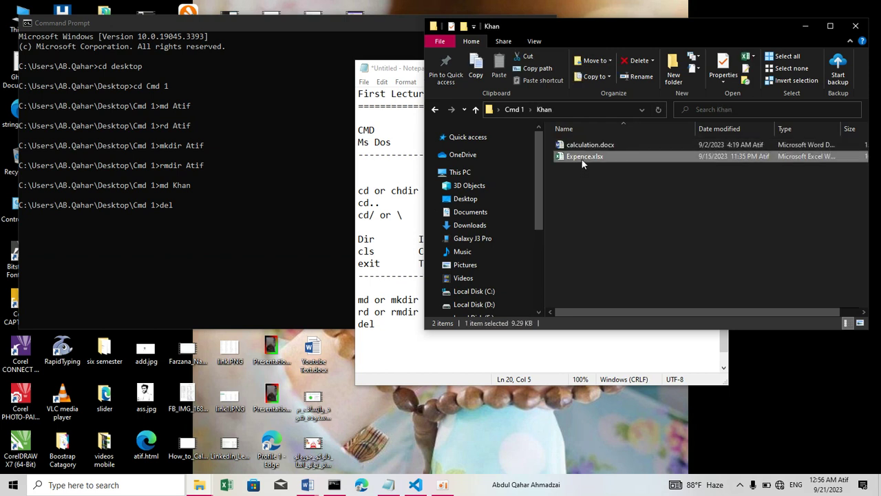
click(477, 110)
right_click(600, 220)
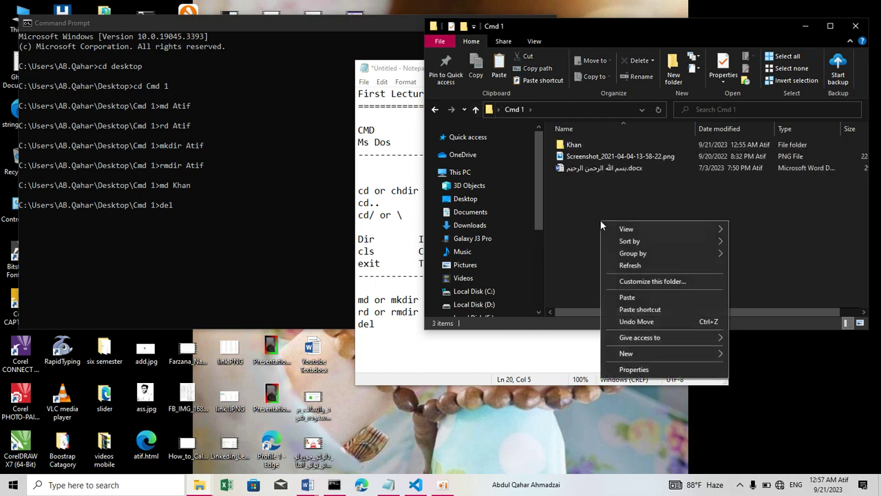
click(615, 296)
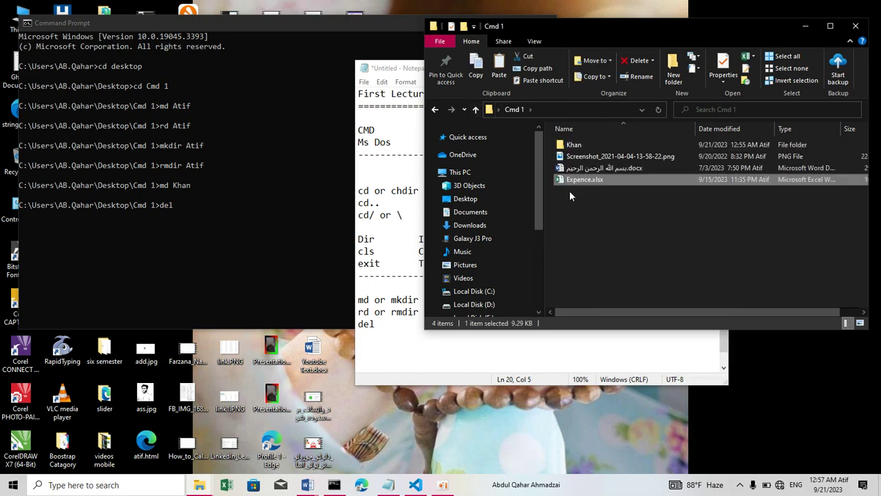
Delete Expence.xlsx from Cmd 1 with the del command in Command Prompt
click(207, 209)
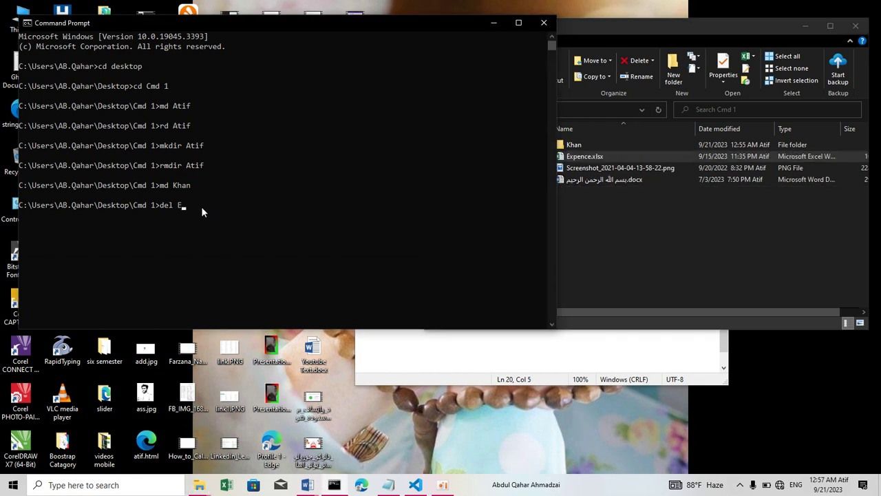
text(Expence.xlsx)
key(Return)
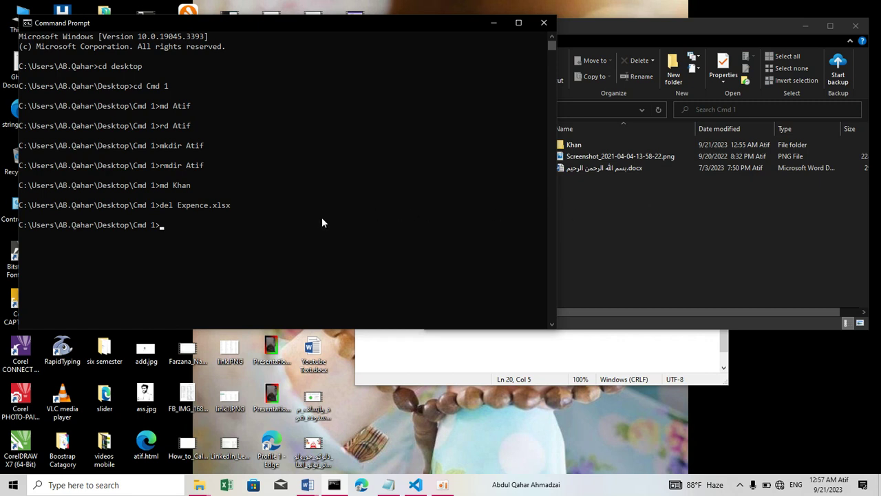
key(ctrl+z)
key(BackSpace)
Check the contents of Cmd 1 in File Explorer, and review the del entry in the Notepad lecture notes
click(491, 25)
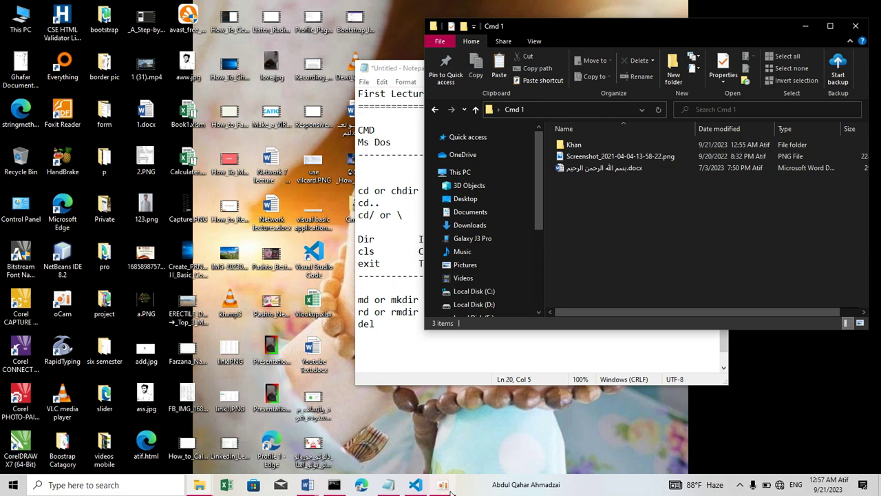
mouse_move(446, 489)
mouse_move(587, 170)
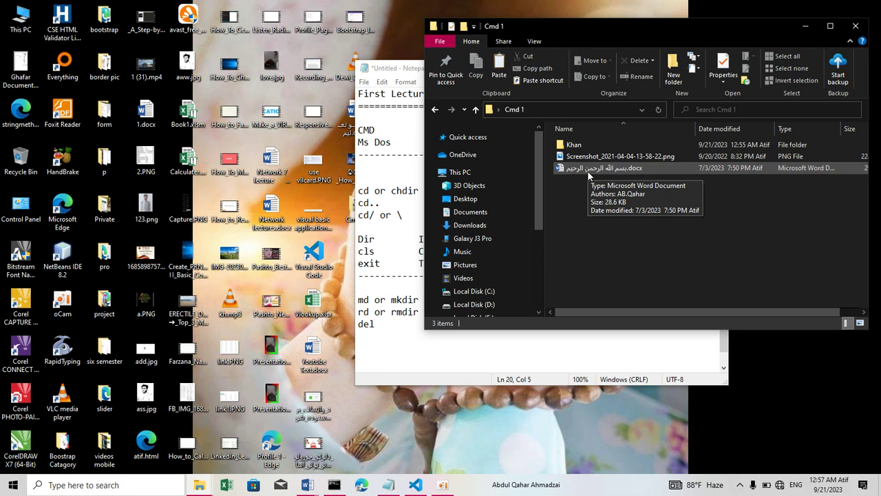
click(422, 360)
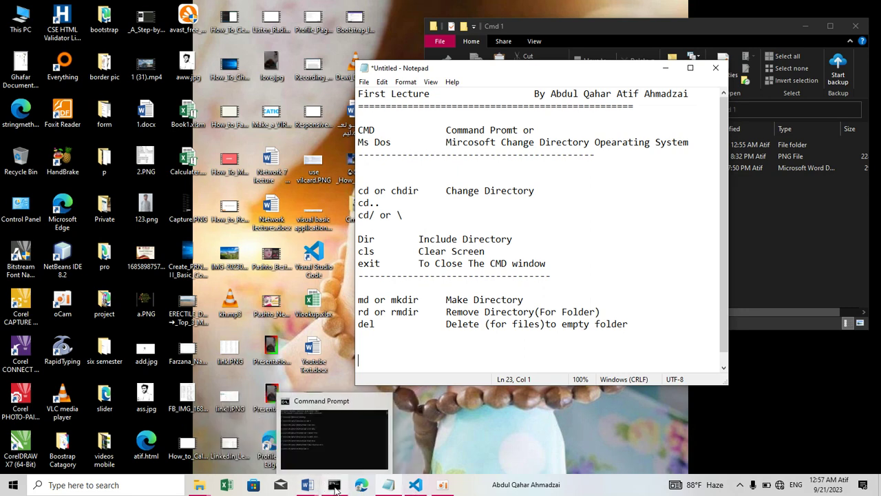
click(334, 437)
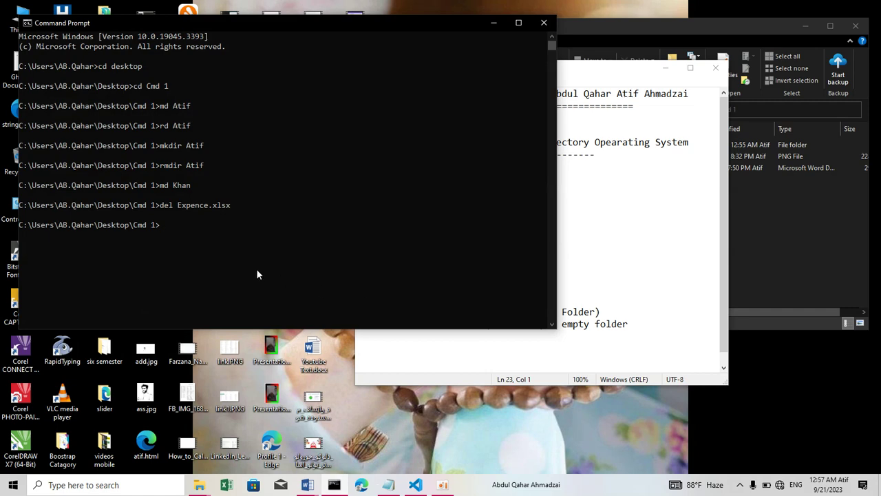
click(665, 69)
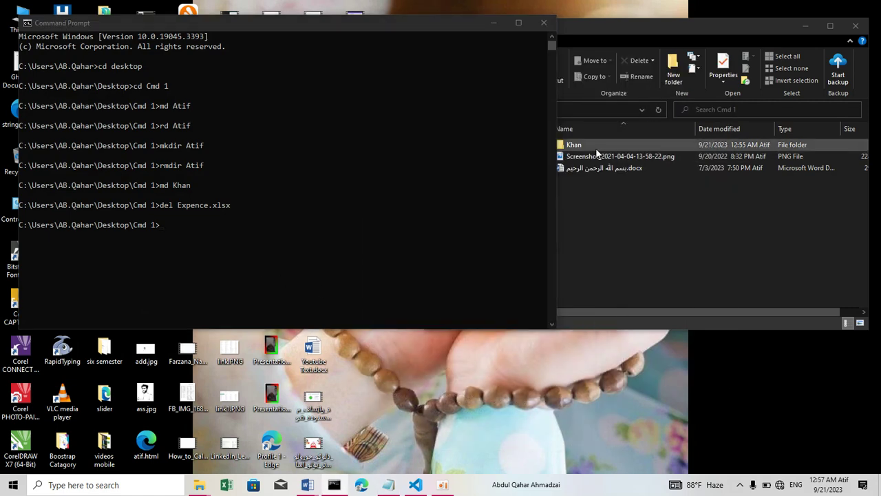
View the files in the Khan folder in File Explorer, and change the Command Prompt directory to Khan with cd
double_click(596, 146)
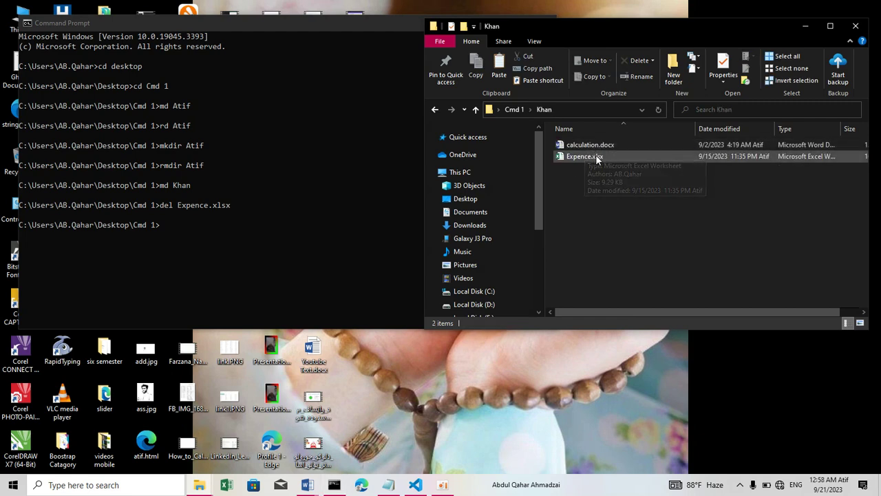
click(587, 155)
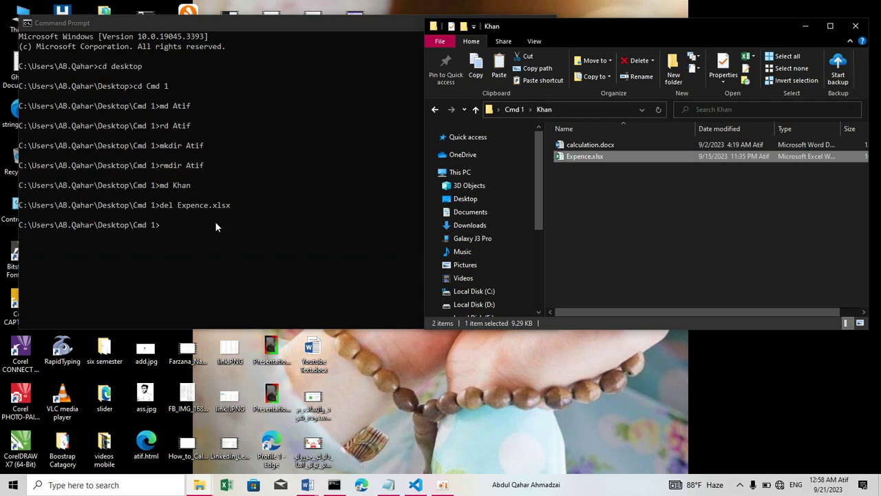
key(Up)
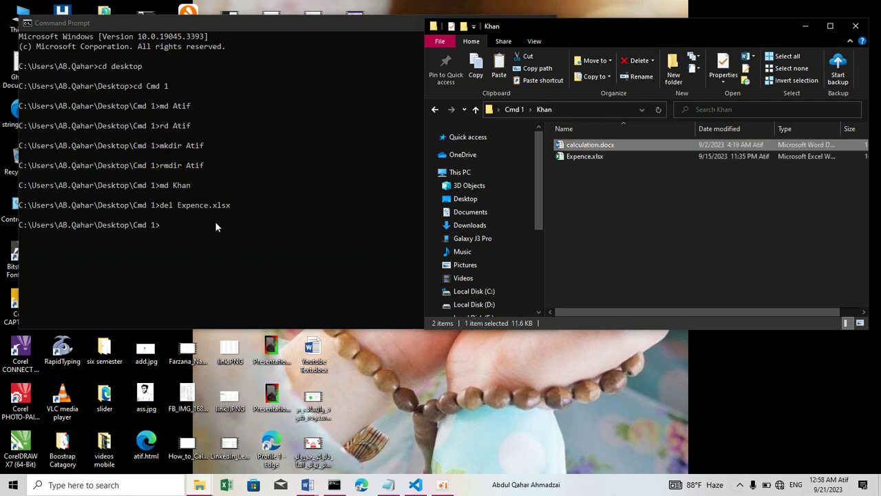
click(185, 225)
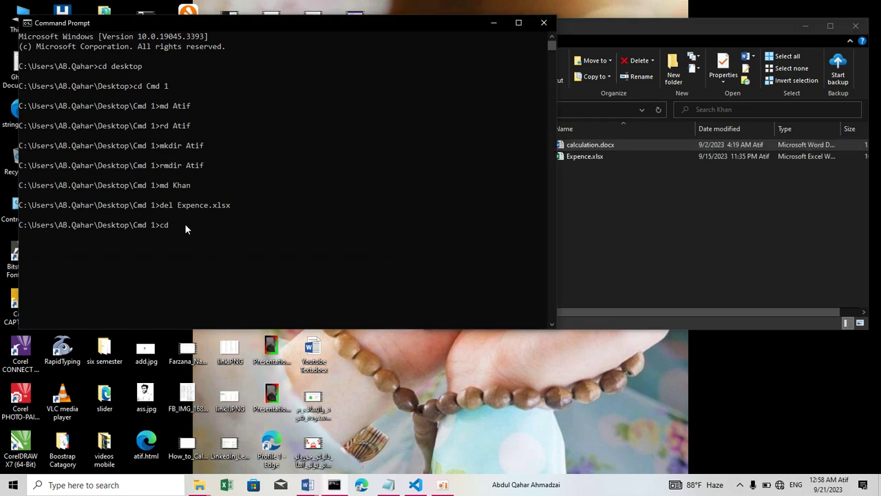
text(cd Khan)
key(Return)
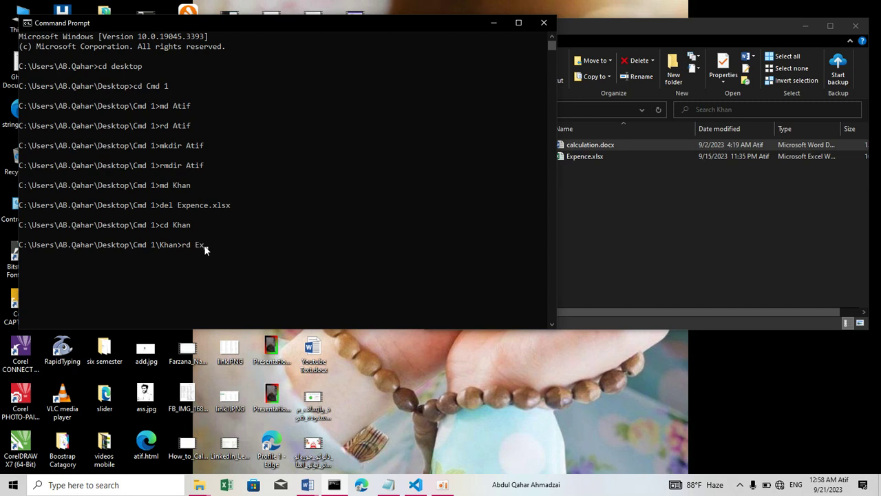
Try to remove the file Expence.xlsx from the Khan folder with the rd command
text(ena)
key(BackSpace)
text(ce.xlsx)
key(Return)
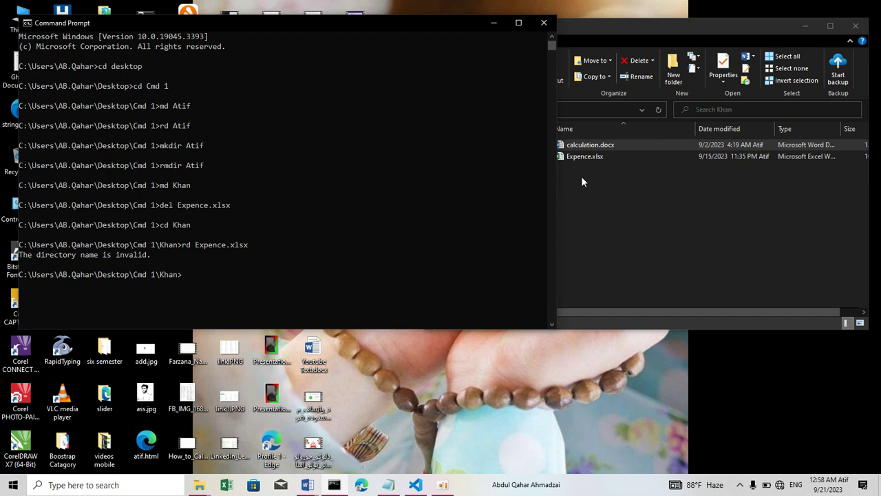
Return to Cmd 1 in File Explorer, and try to delete Khan with del from inside the Khan directory
drag(582, 181, 581, 147)
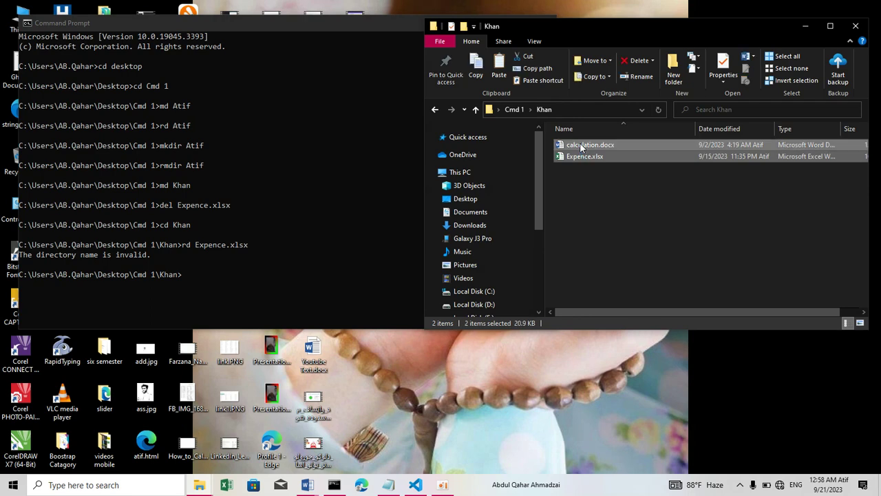
click(475, 110)
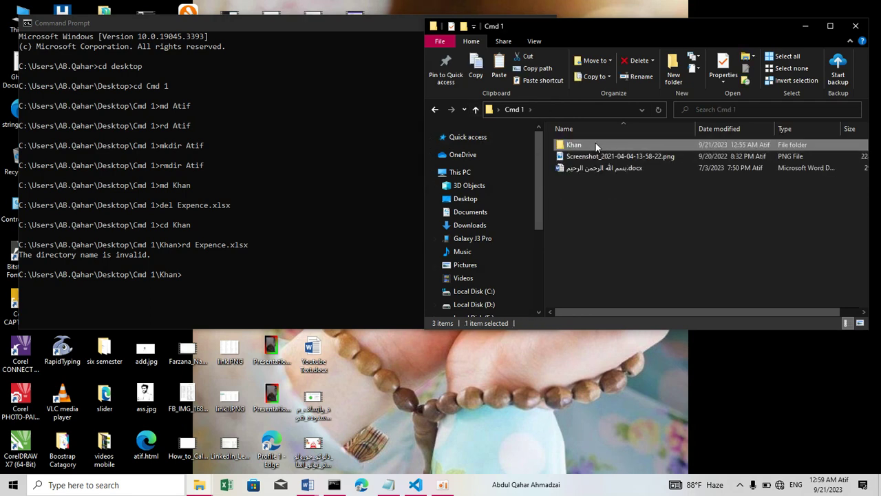
click(202, 273)
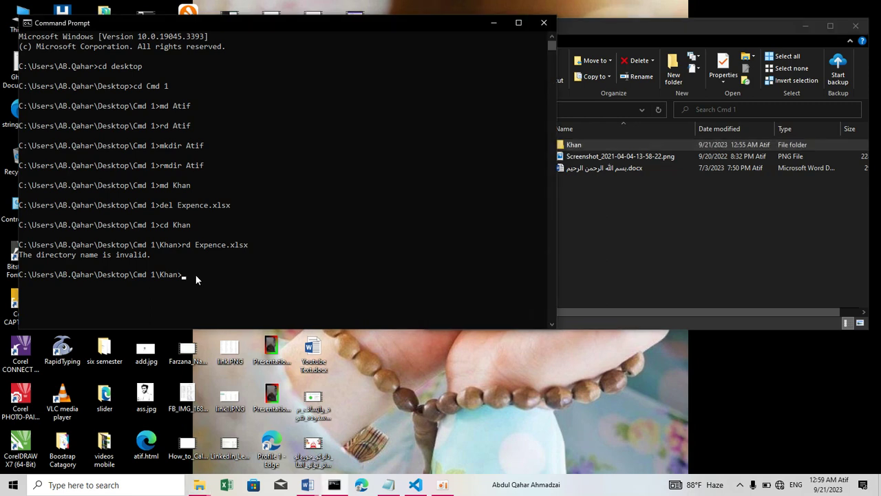
text(del Khan)
key(Return)
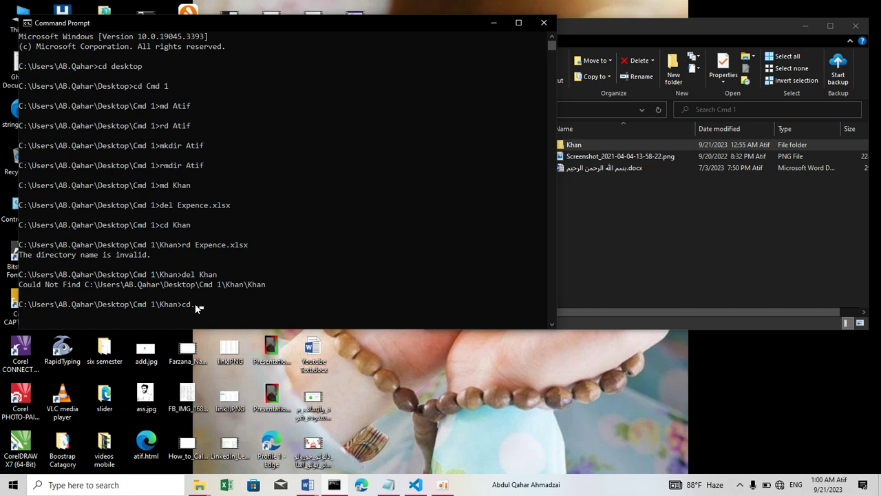
Go up to Cmd 1 with cd.., and empty the Khan folder with del Khan, answering y to the confirmation
key(Return)
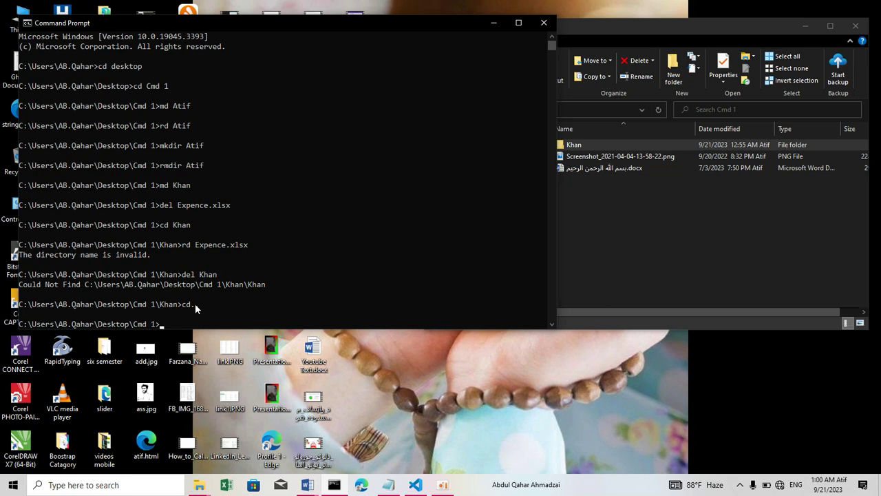
text(del Khan)
key(Return)
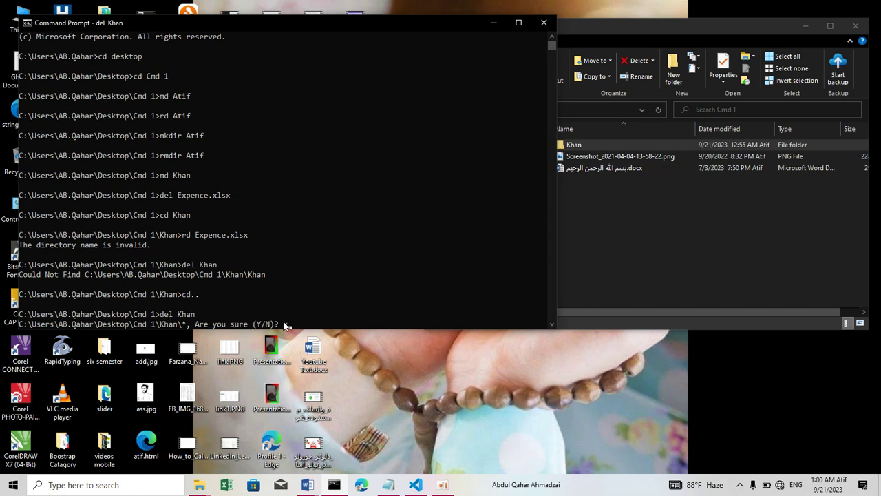
text(y)
key(Return)
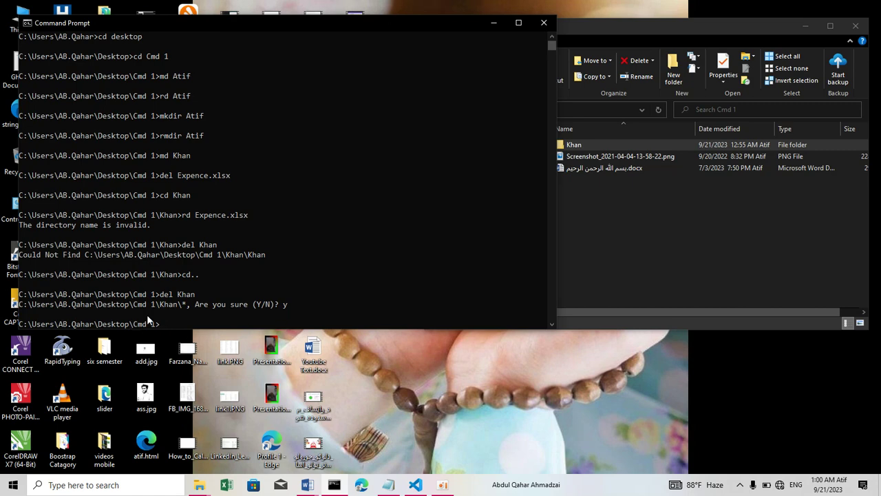
Check the contents of the Khan folder in File Explorer, return to Cmd 1, and minimize the window
click(494, 23)
double_click(568, 146)
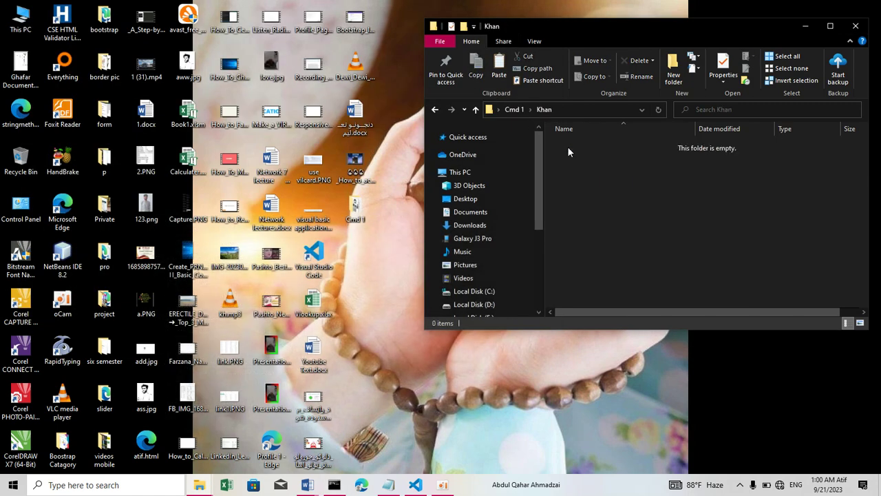
click(477, 110)
click(435, 110)
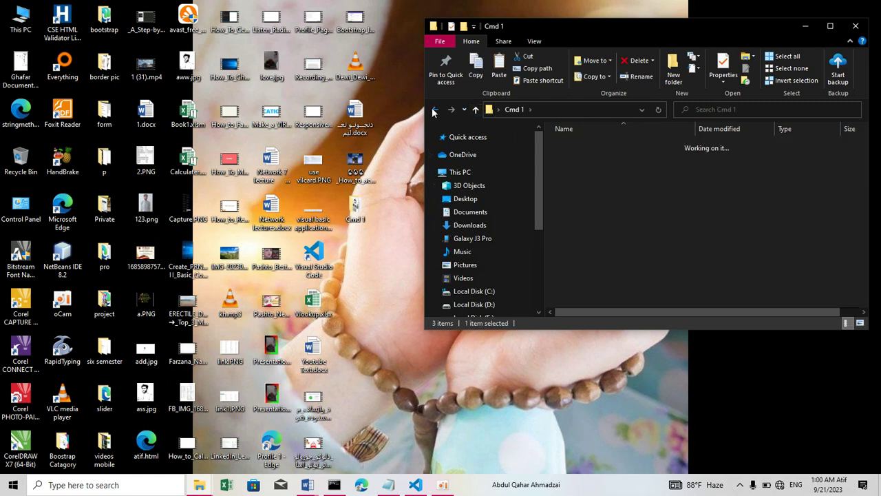
click(807, 28)
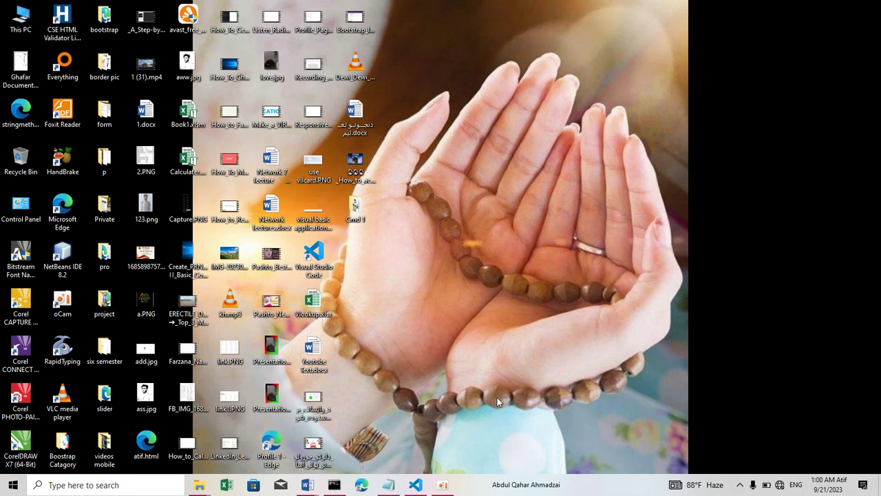
click(443, 484)
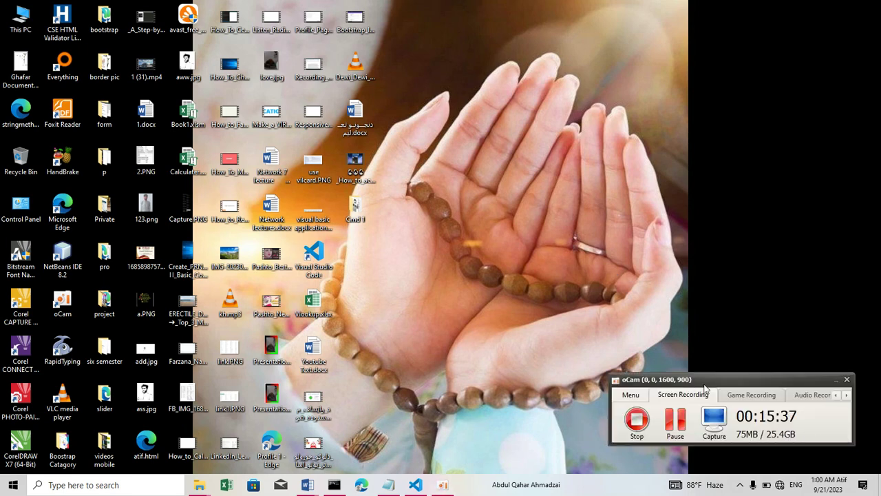